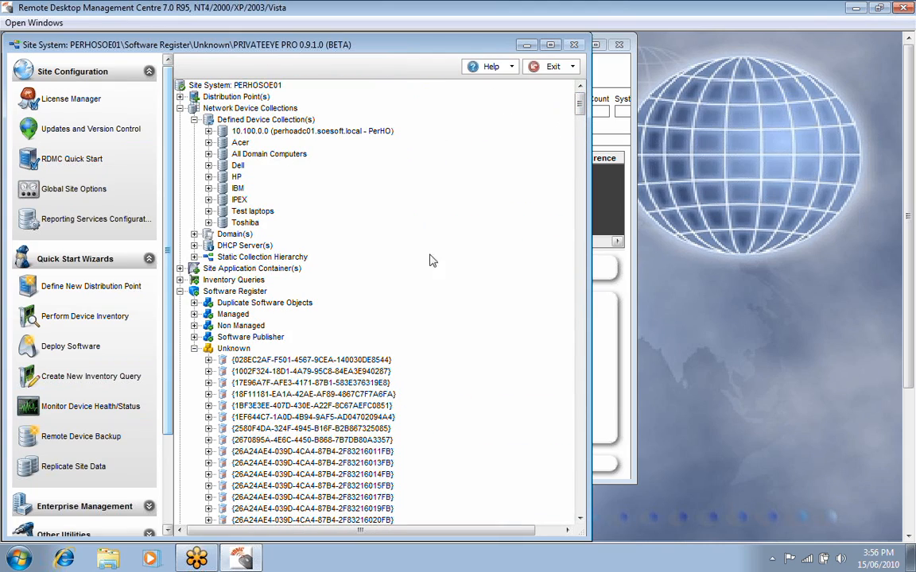
Create a site application container named "Managed Applications" and enumerate its contents.
click(193, 348)
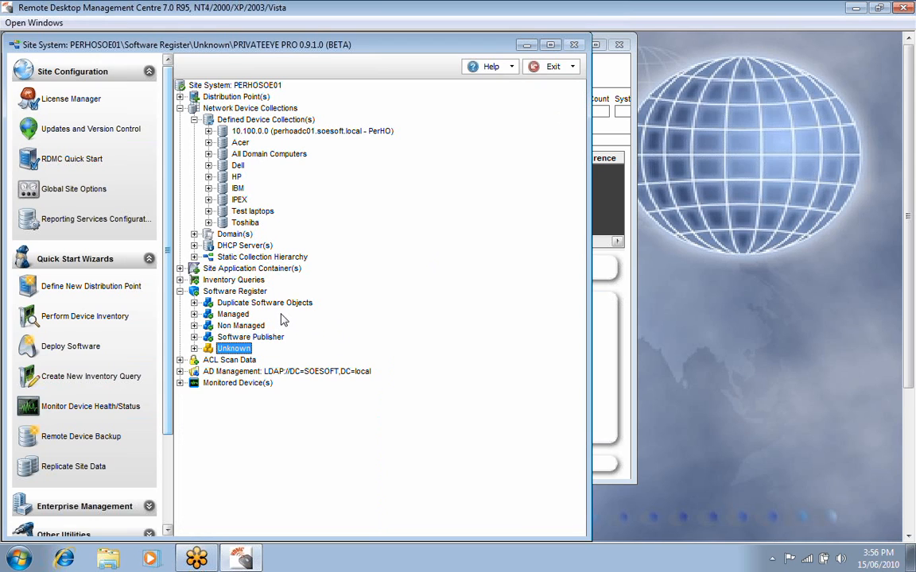
click(180, 269)
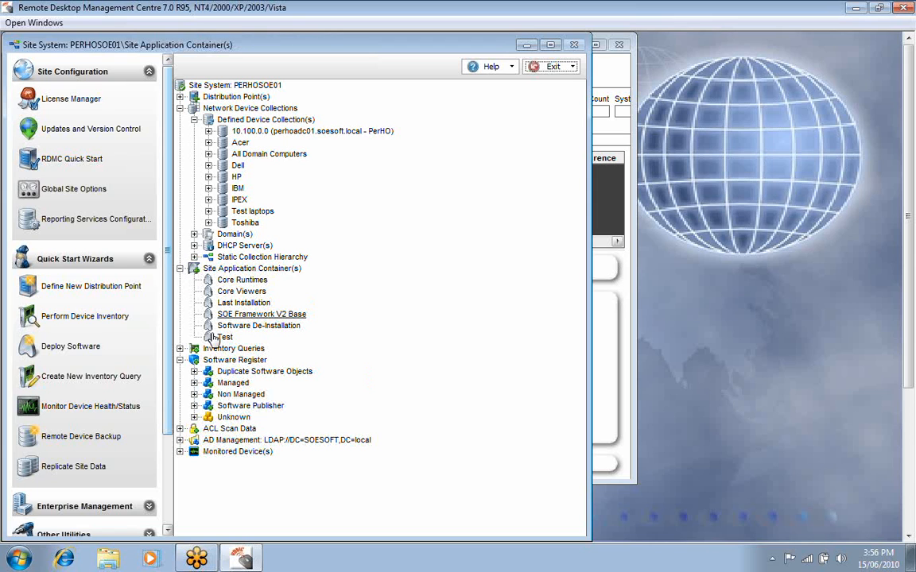
right_click(230, 272)
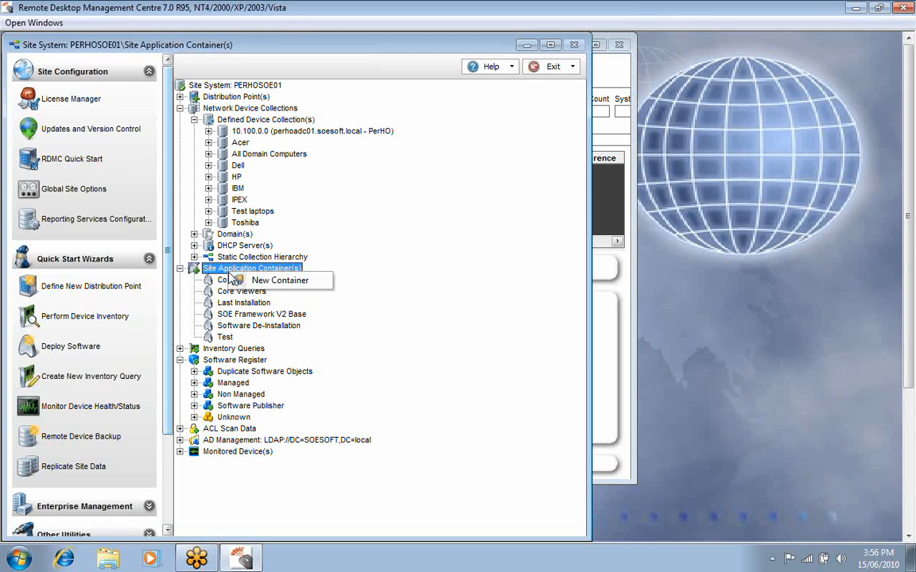
click(242, 281)
text(Managed Applications)
key(Return)
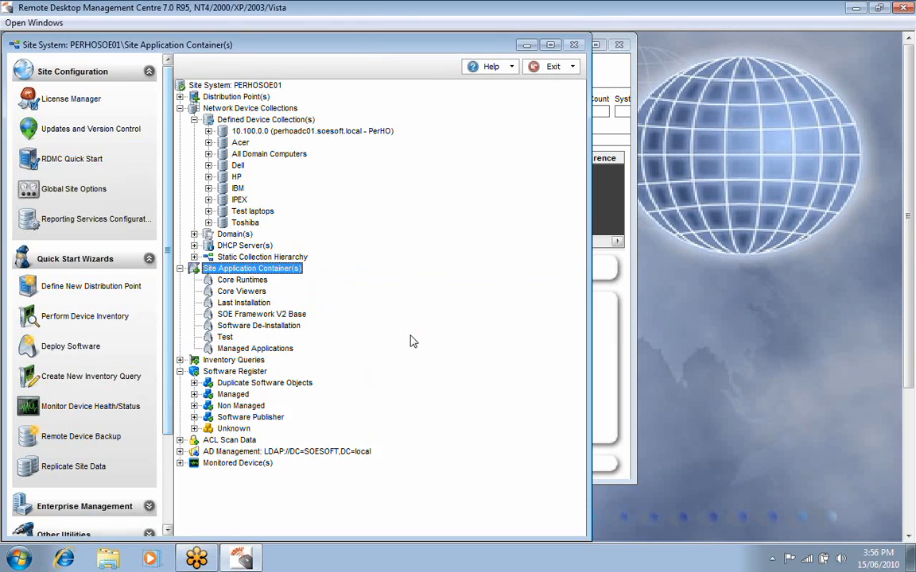
right_click(262, 350)
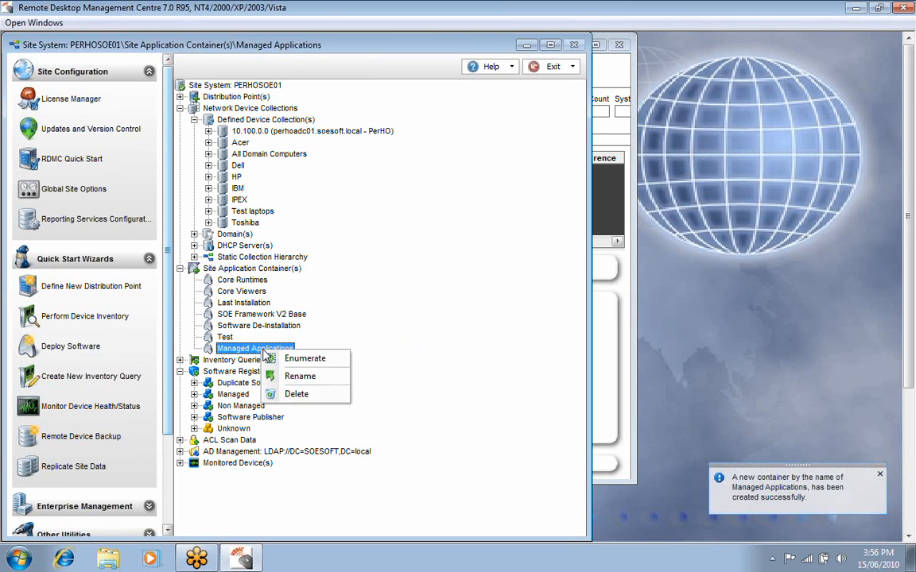
click(302, 359)
right_click(149, 242)
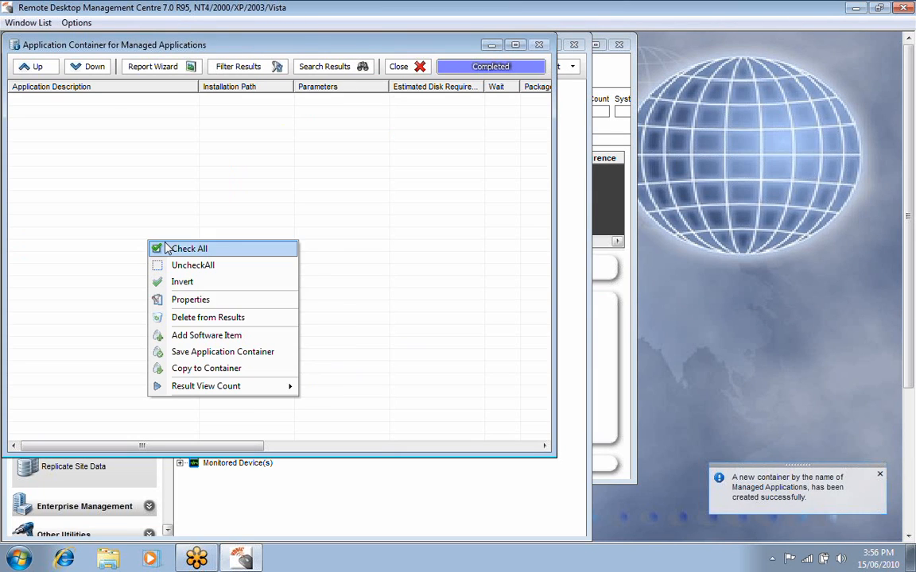
click(224, 336)
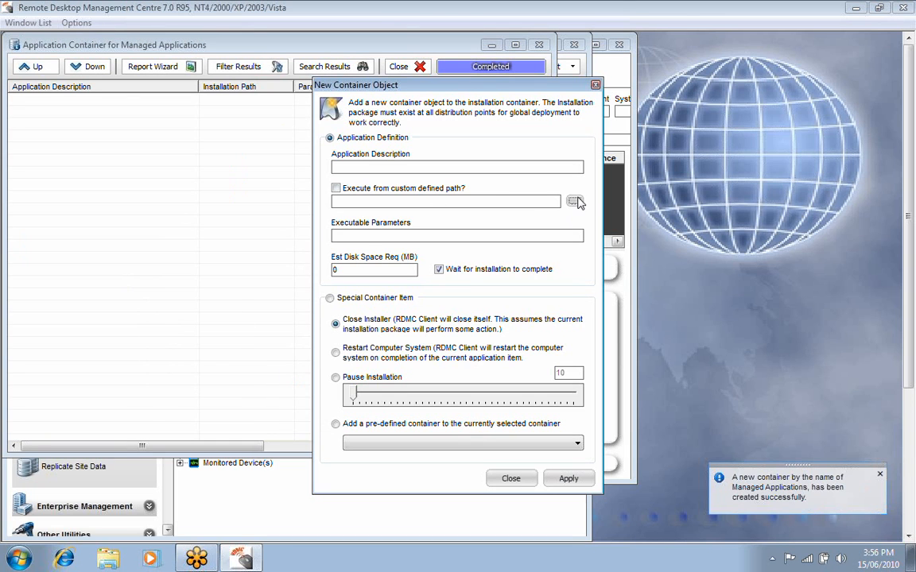
click(574, 202)
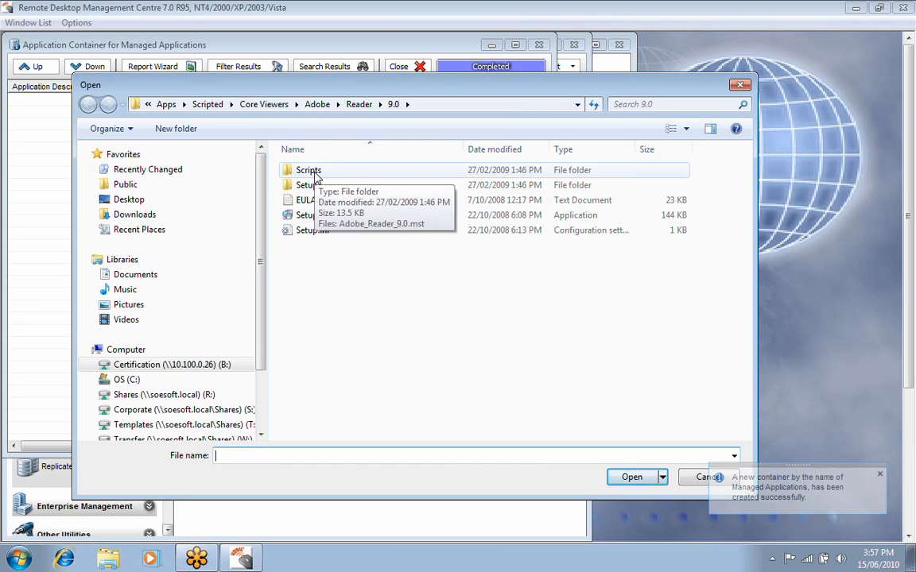
click(319, 106)
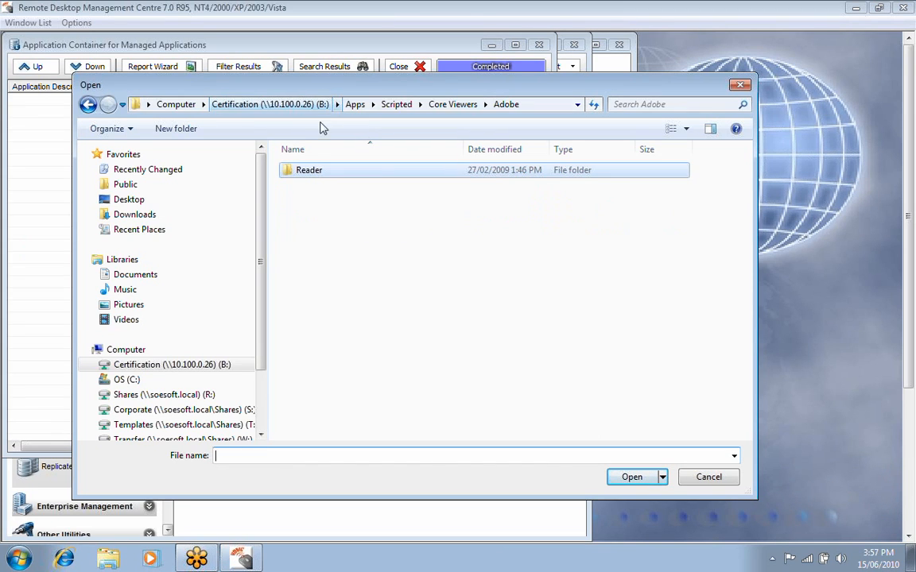
double_click(302, 170)
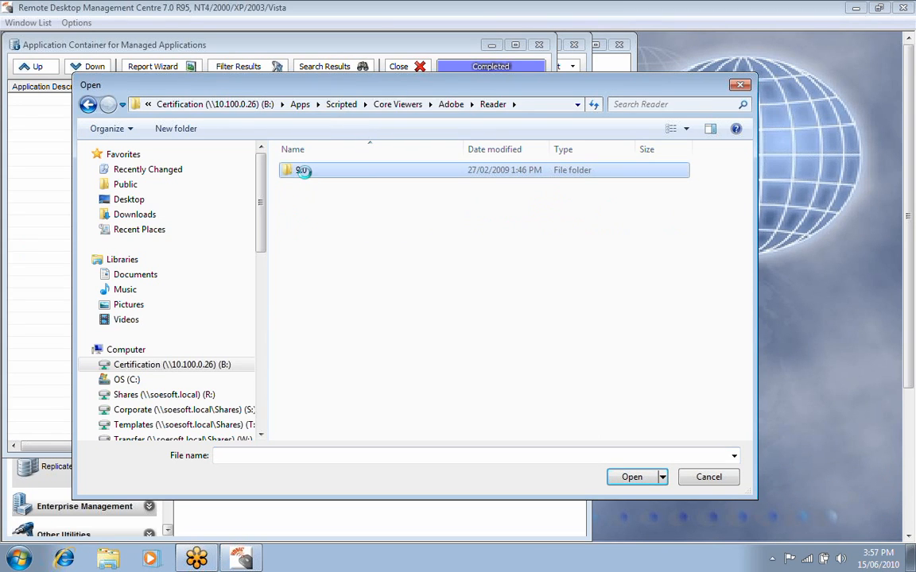
double_click(317, 212)
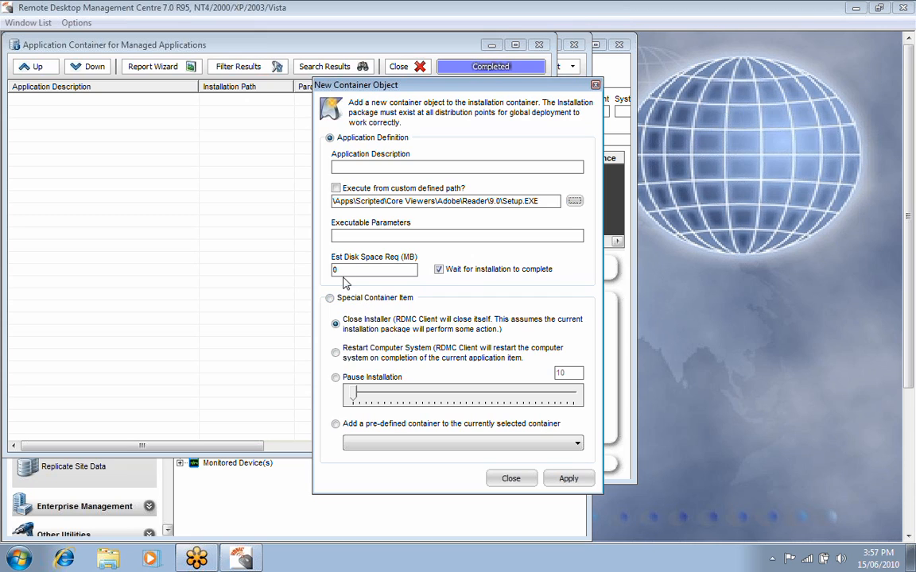
click(511, 478)
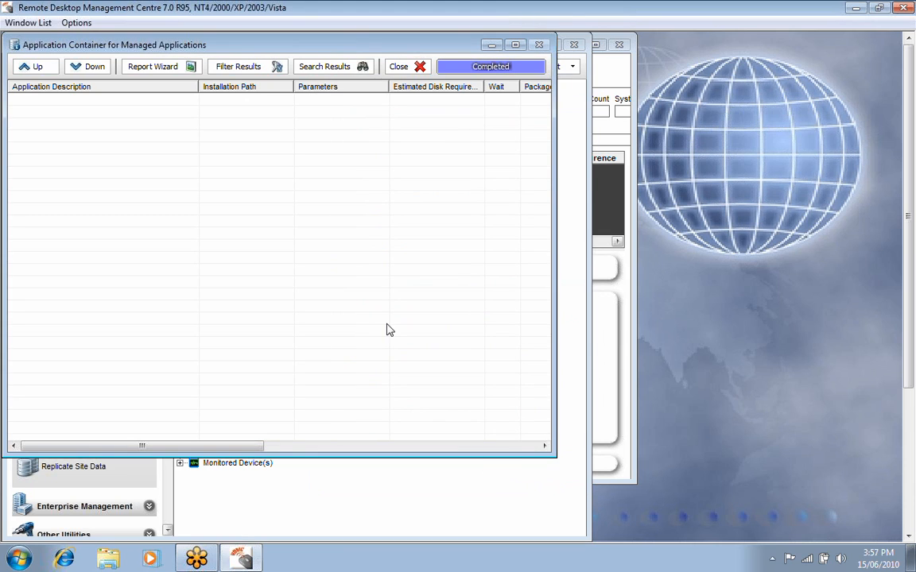
Add a software item described as "Adobe Acrobat" to the container, using Setup.EXE from the Adobe Reader 9.0 folder as its installer.
right_click(236, 238)
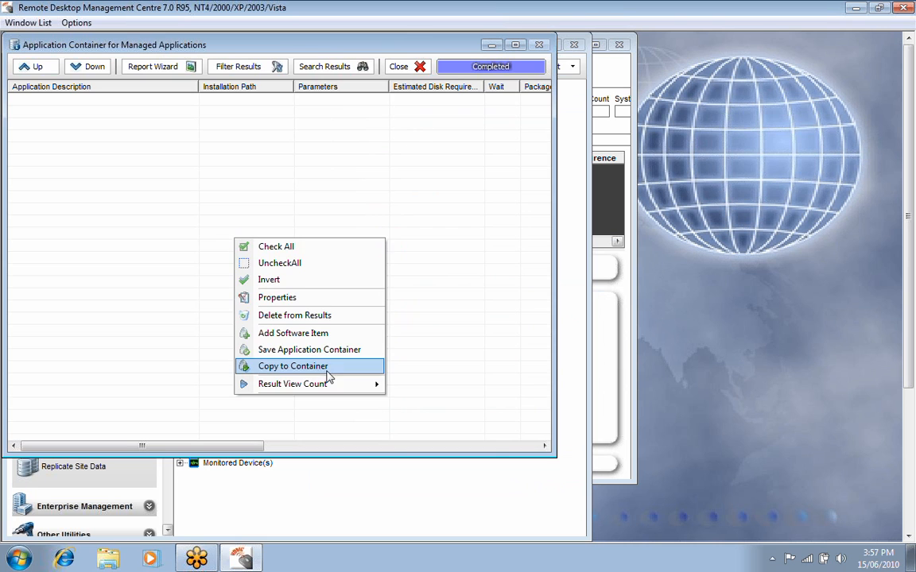
click(300, 335)
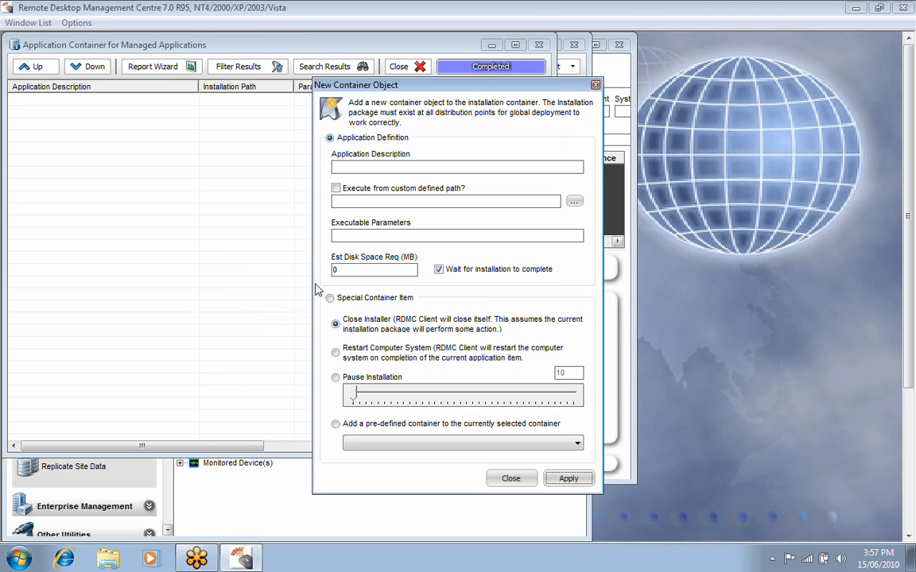
click(574, 202)
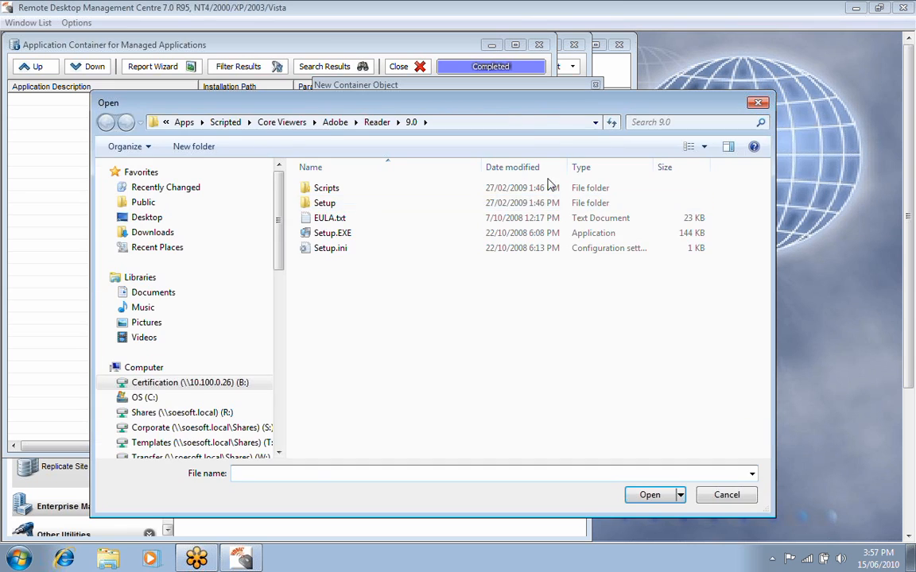
double_click(370, 236)
click(366, 168)
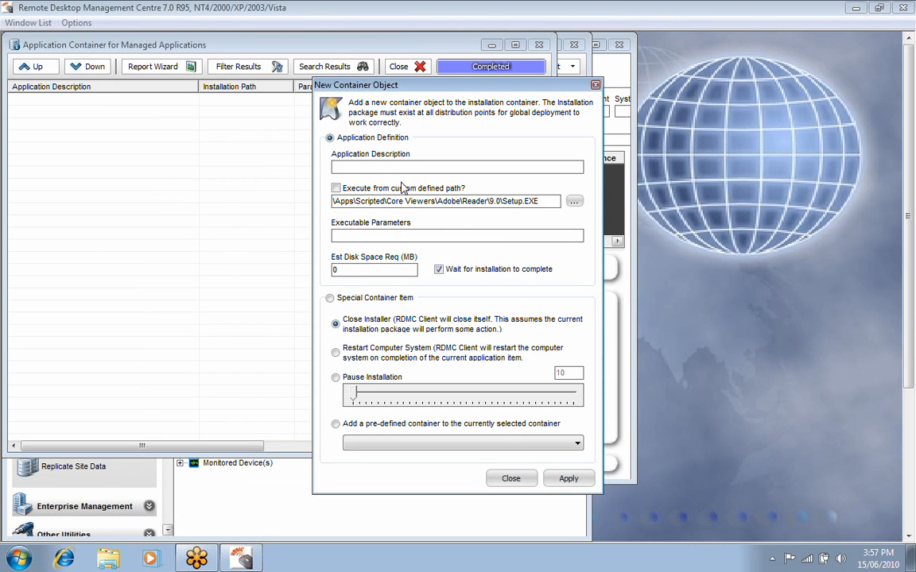
text(Adobe Acrobat)
click(558, 480)
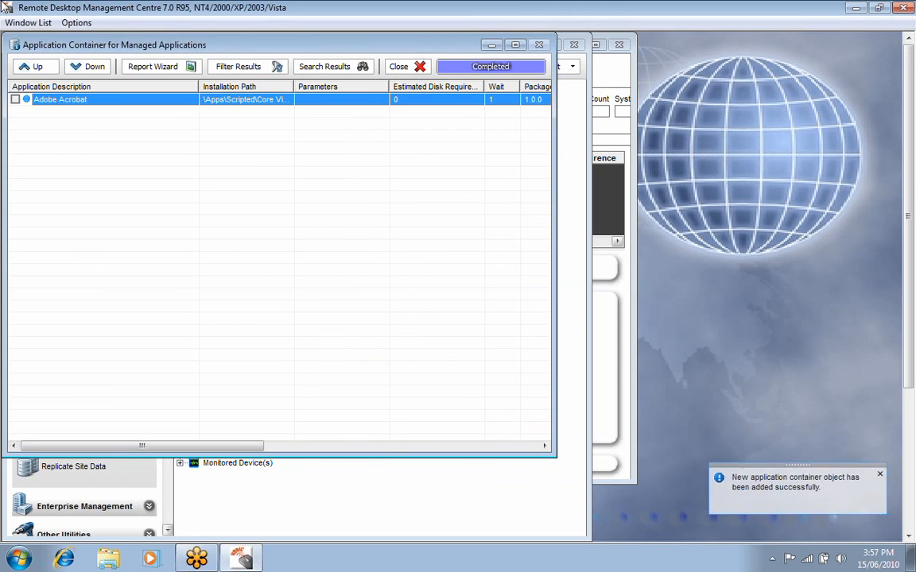
Load the registered software objects in the application control properties of the Adobe Acrobat item.
right_click(71, 100)
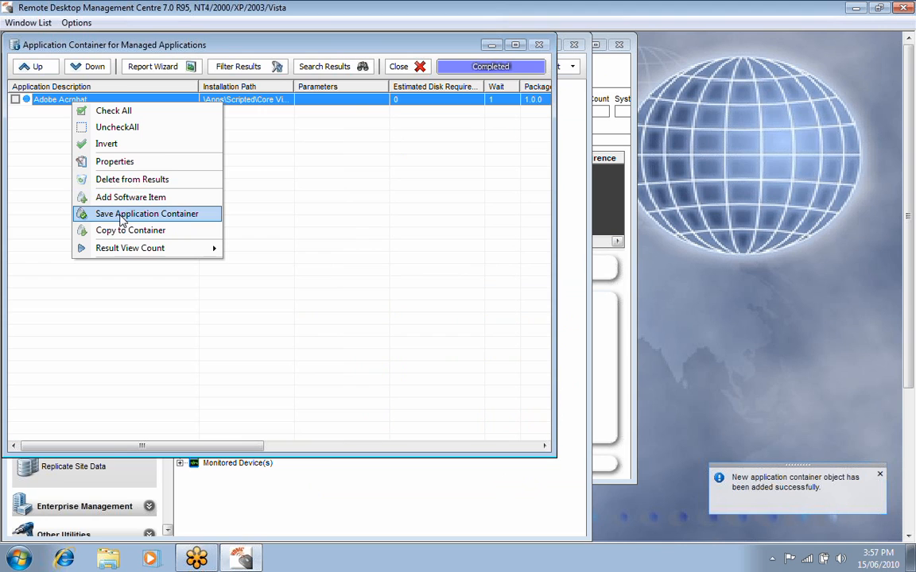
click(102, 162)
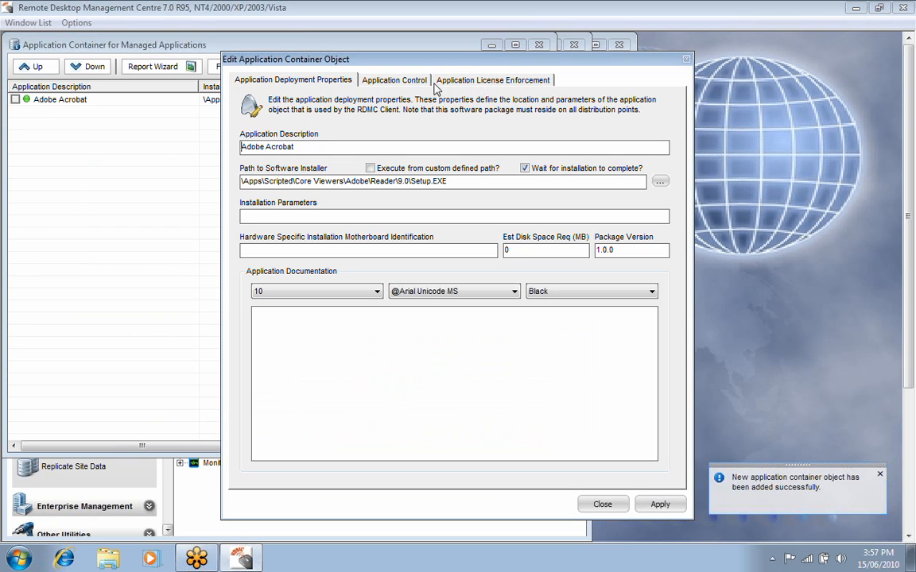
click(395, 81)
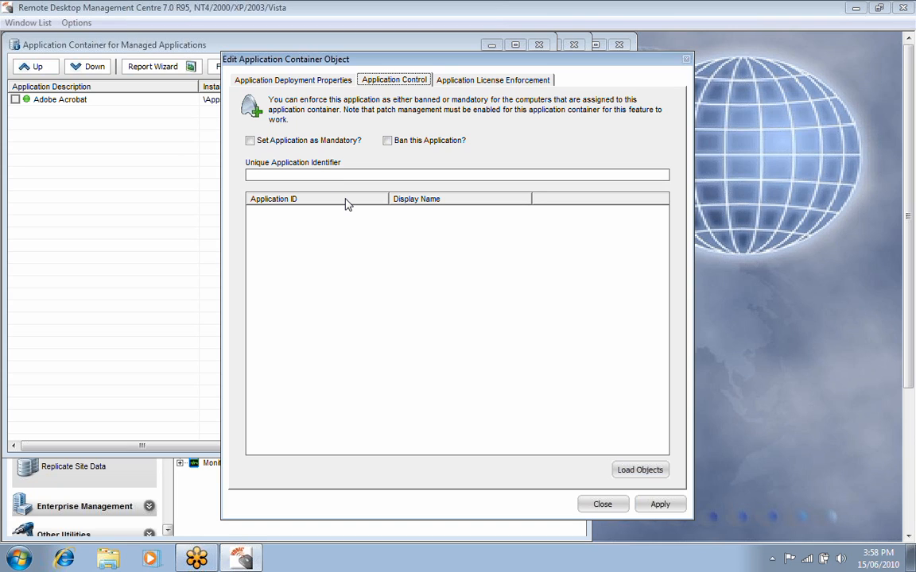
click(633, 472)
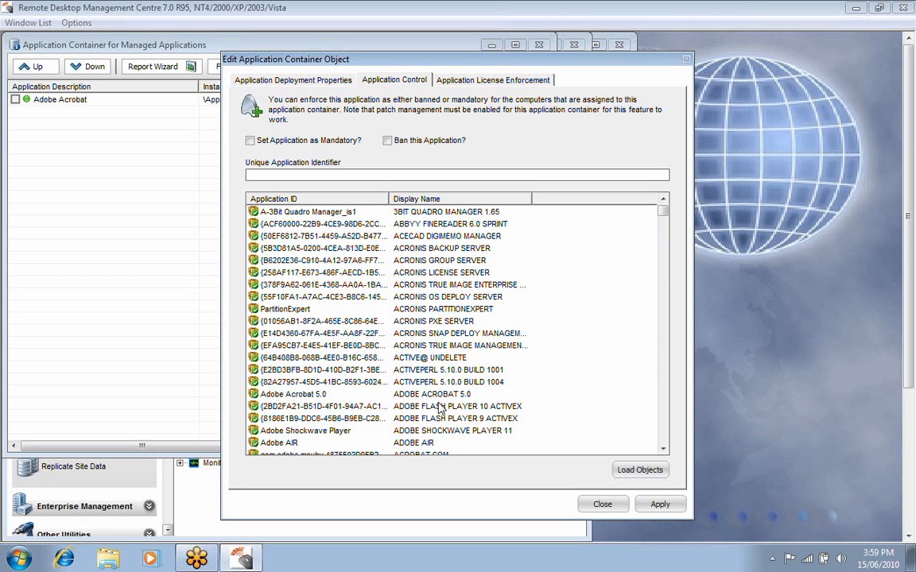
Pick the Adobe Acrobat 9 Pro entry as the item's unique application identifier.
drag(663, 211, 660, 221)
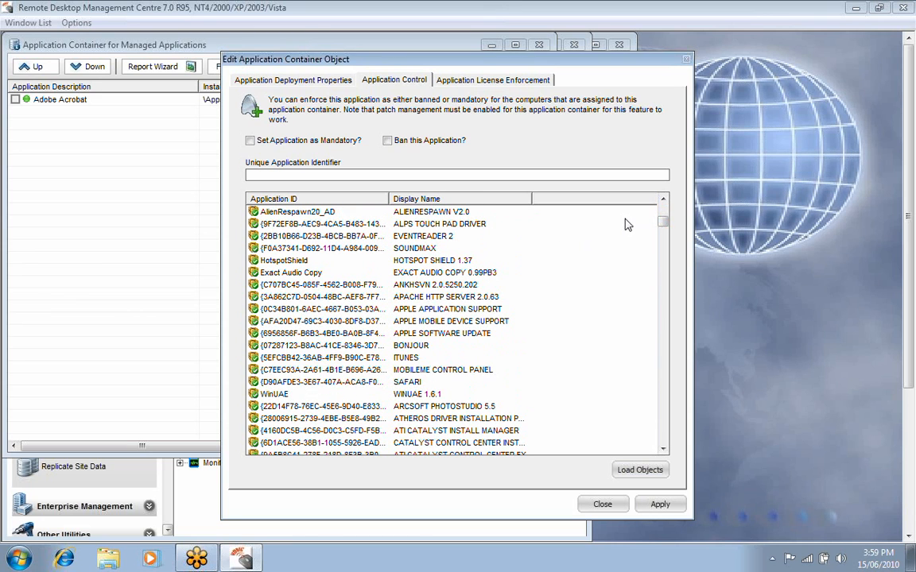
click(663, 200)
click(663, 199)
click(663, 200)
click(663, 200)
click(662, 199)
click(663, 200)
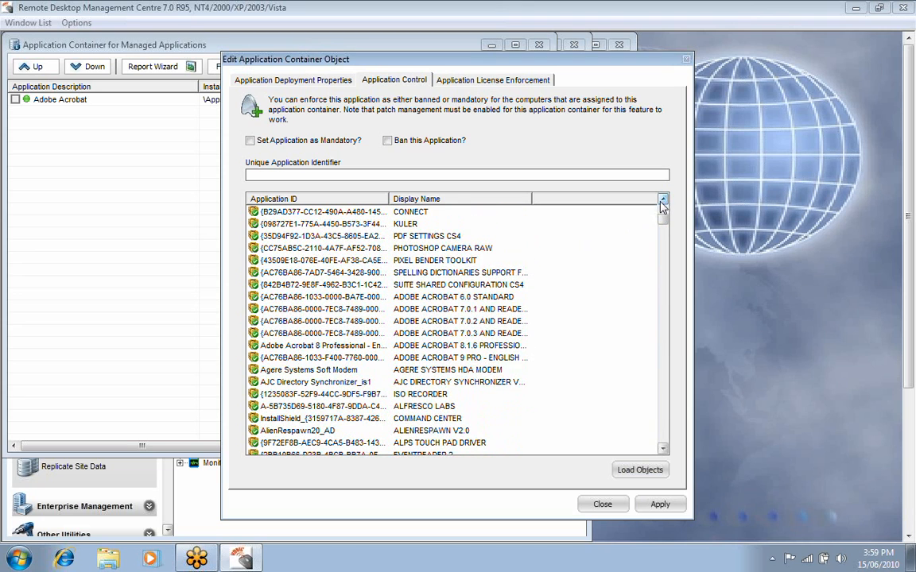
click(486, 360)
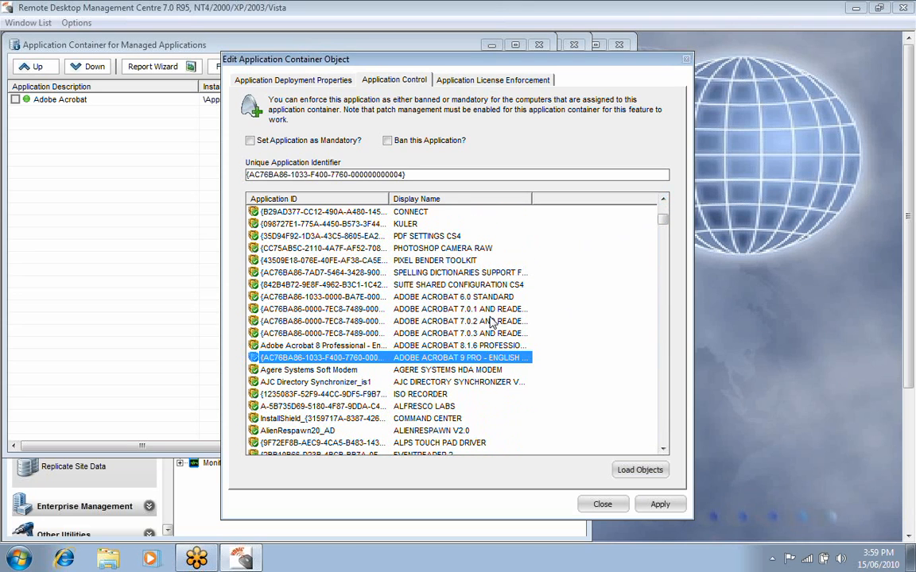
Use Adobe Reader 9.3.2 as the unique application identifier, set the application as mandatory, and apply the changes.
scroll(493, 320, up, 2)
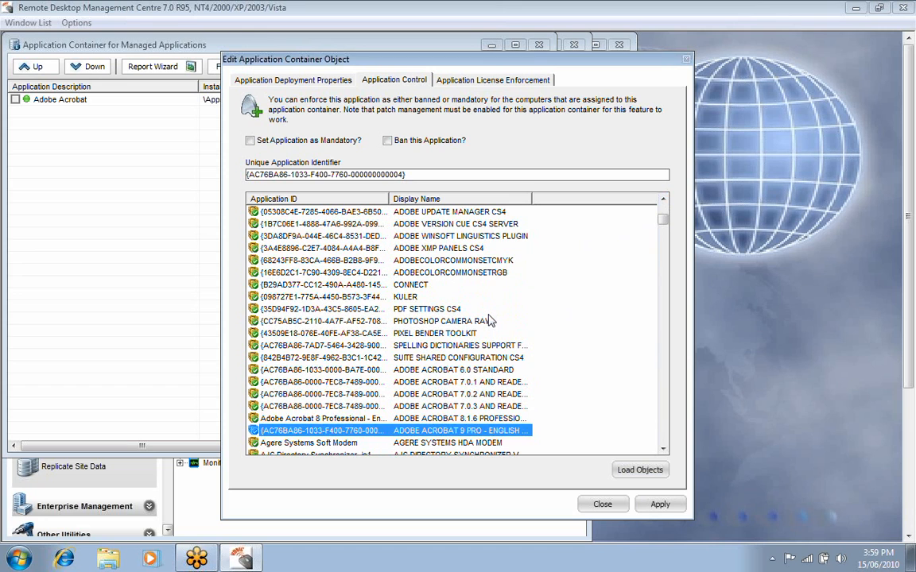
scroll(489, 321, up, 1)
scroll(489, 320, up, 3)
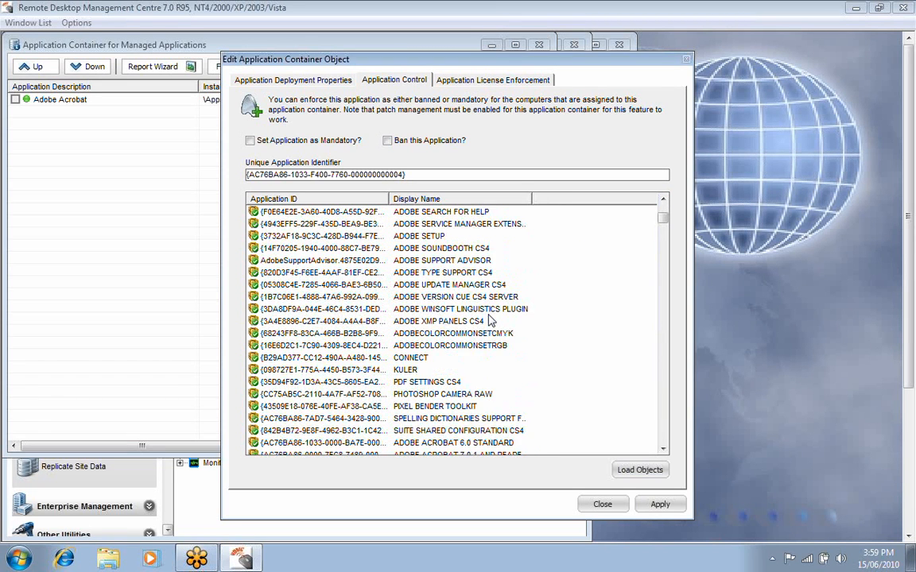
click(425, 272)
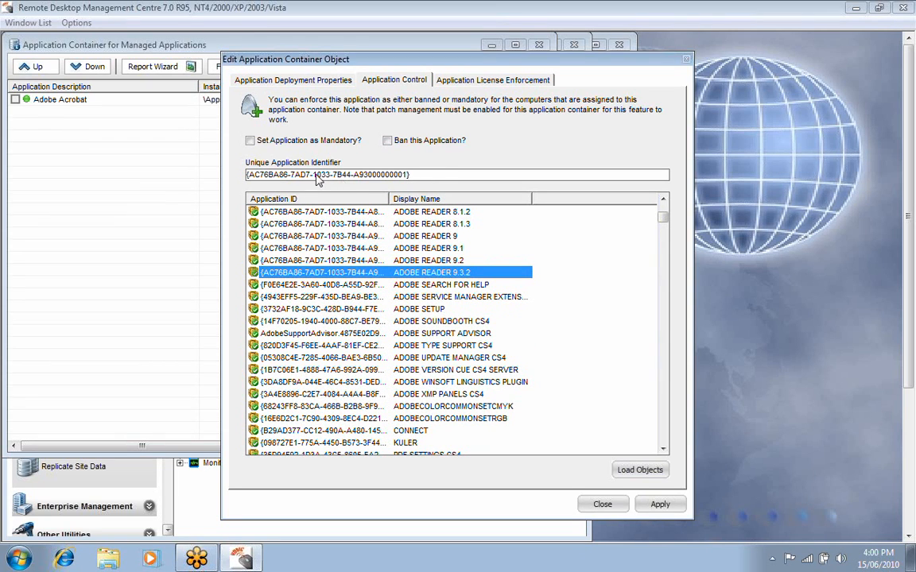
click(250, 140)
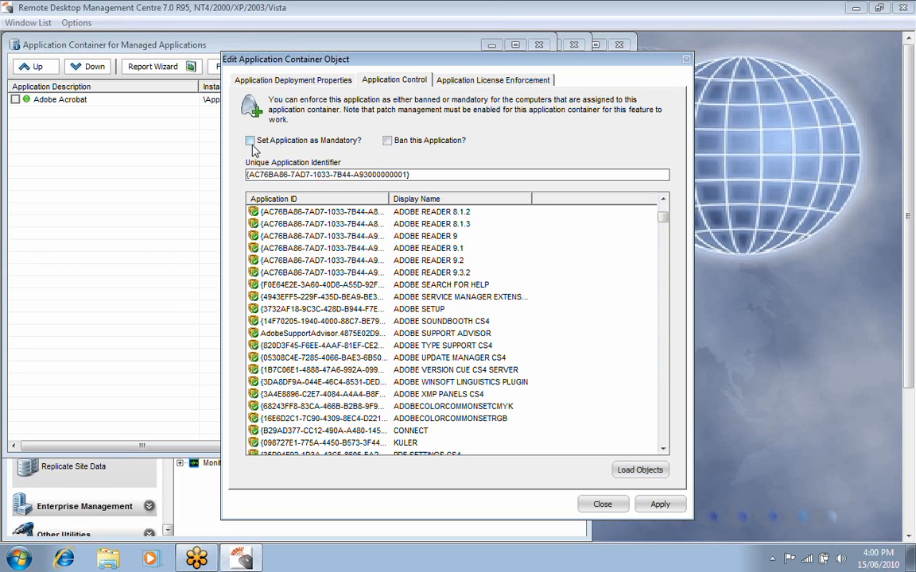
click(661, 505)
click(604, 505)
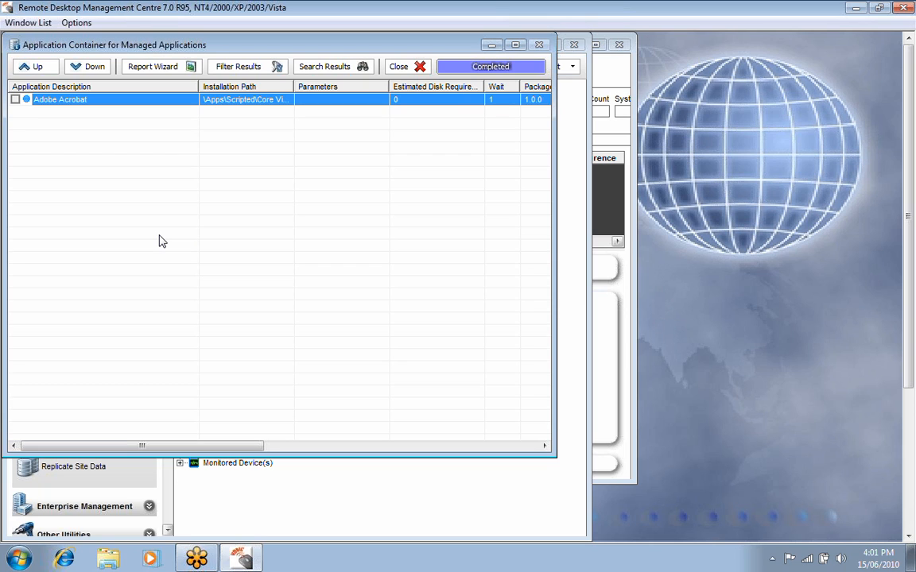
Save the Managed Applications container and close its contents list.
right_click(125, 193)
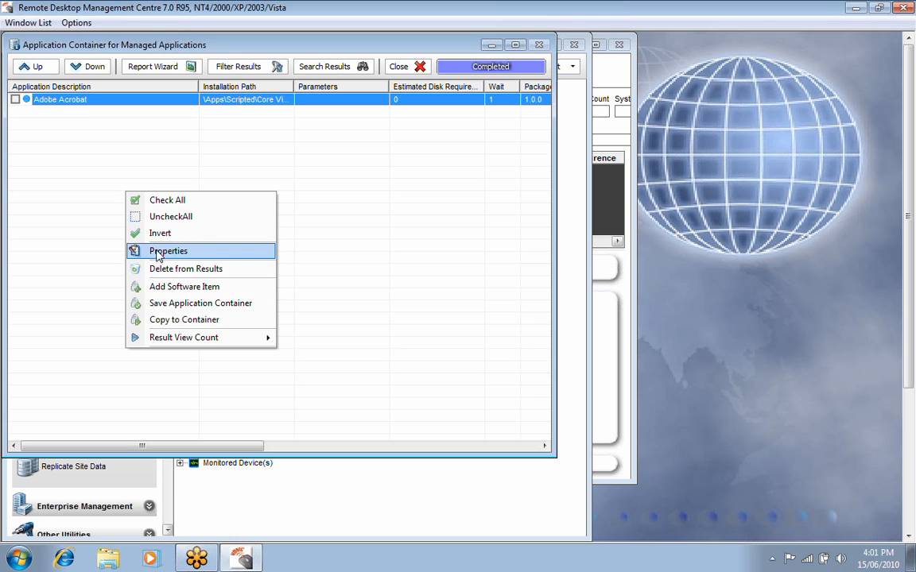
click(148, 304)
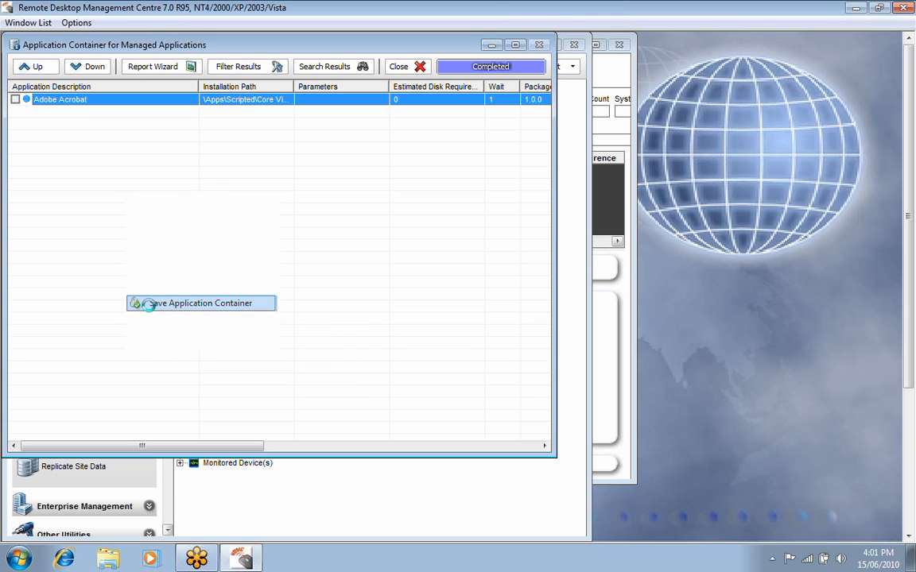
click(402, 68)
click(518, 328)
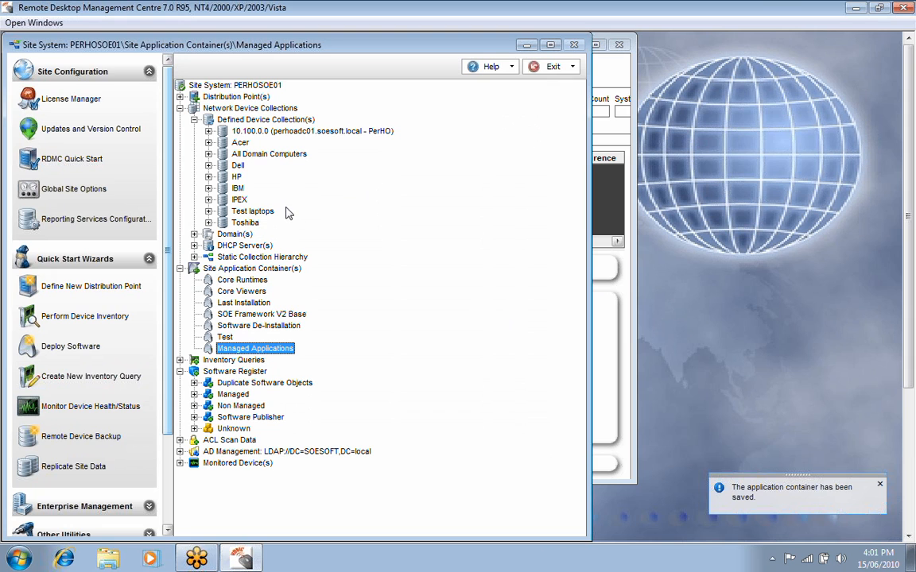
Enumerate the devices in the Test laptops collection, then close the list.
right_click(239, 212)
click(247, 220)
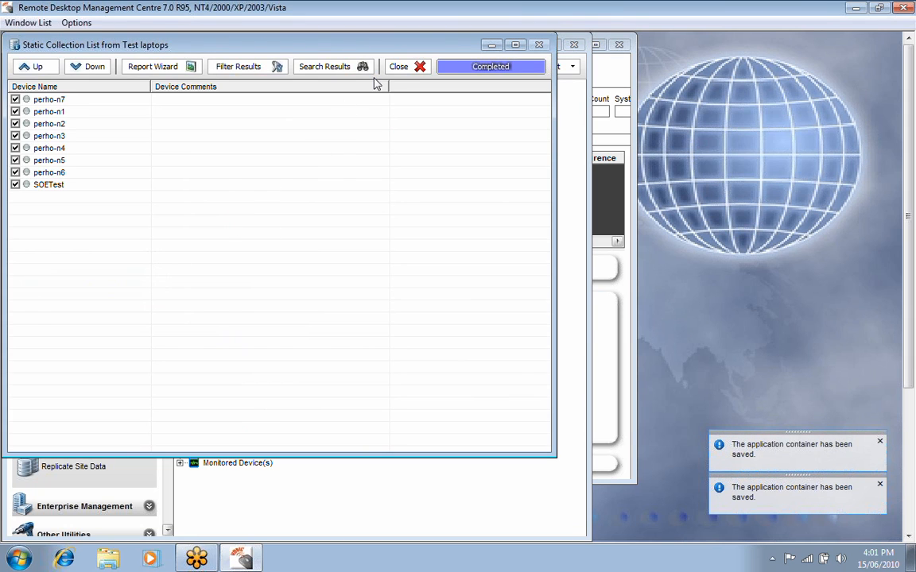
click(397, 68)
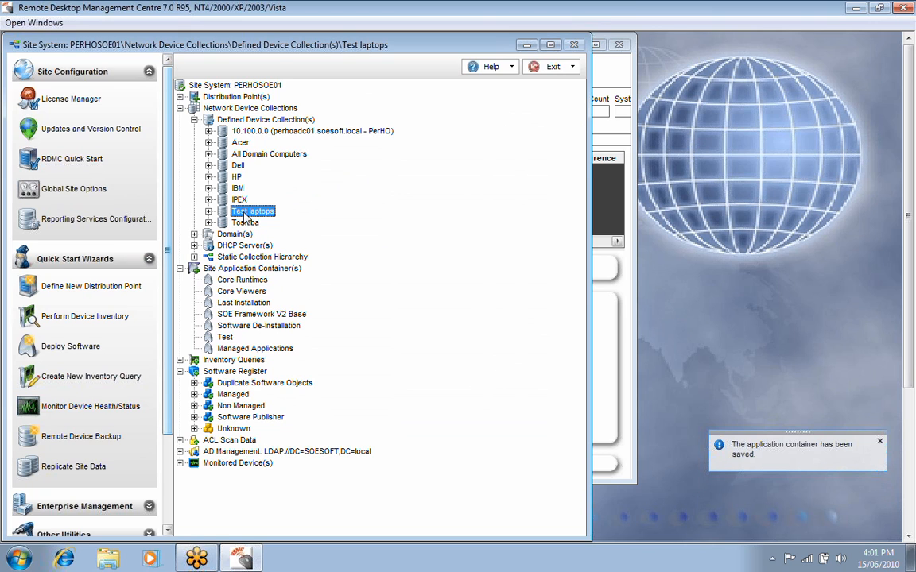
Enable patch management for the Test laptops collection, select Managed Applications as its application container, and apply the settings.
right_click(244, 213)
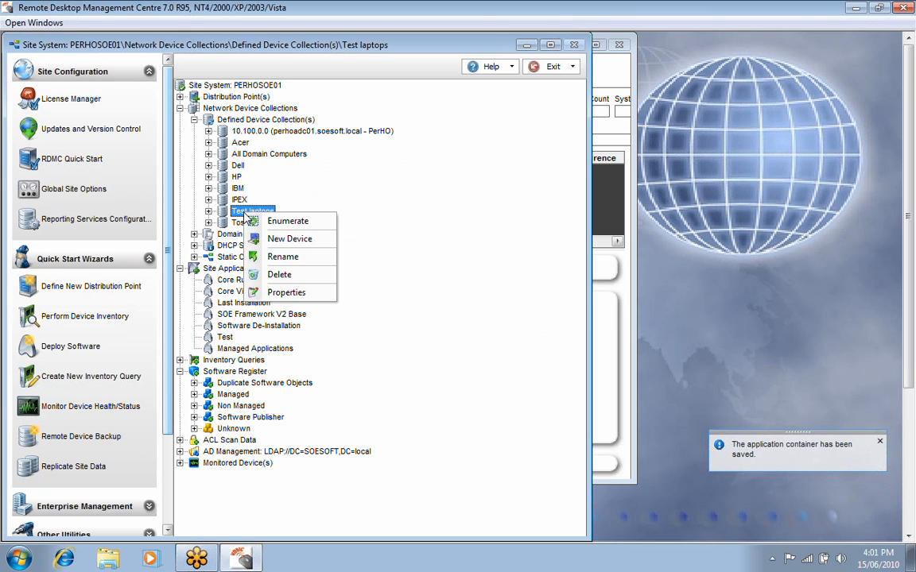
click(274, 293)
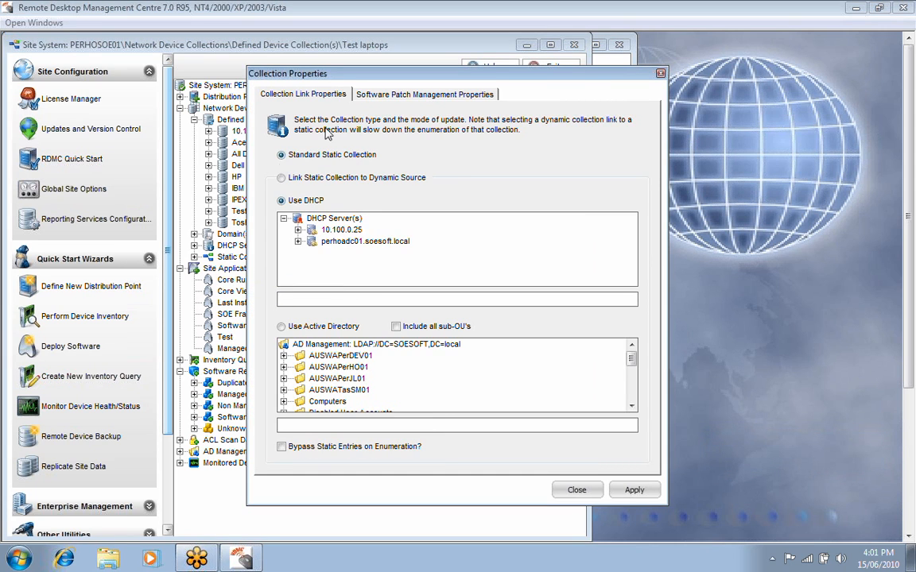
click(374, 94)
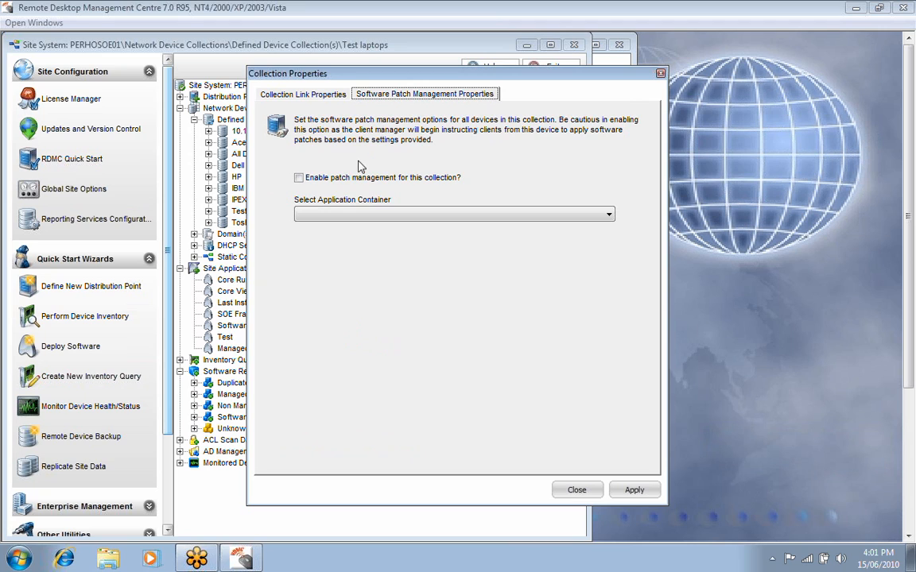
click(299, 179)
click(449, 214)
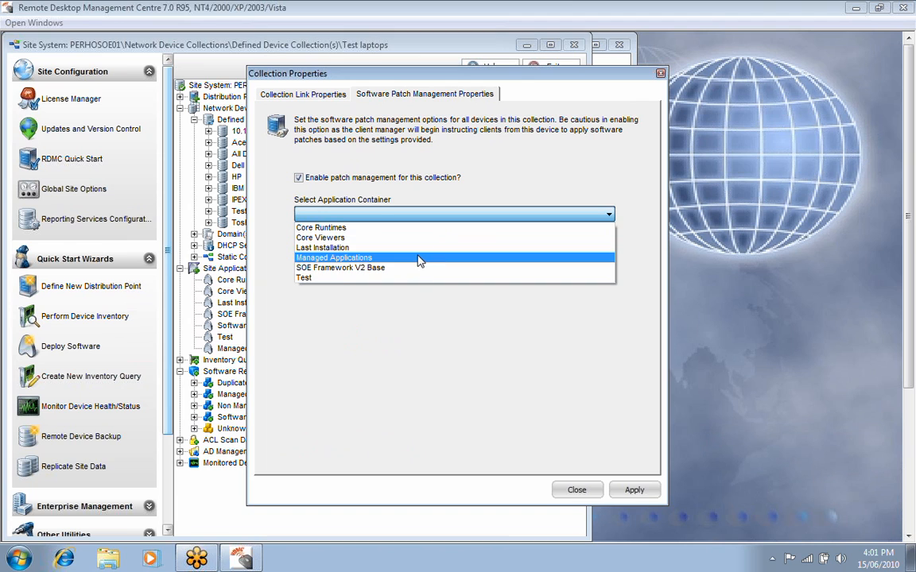
click(419, 262)
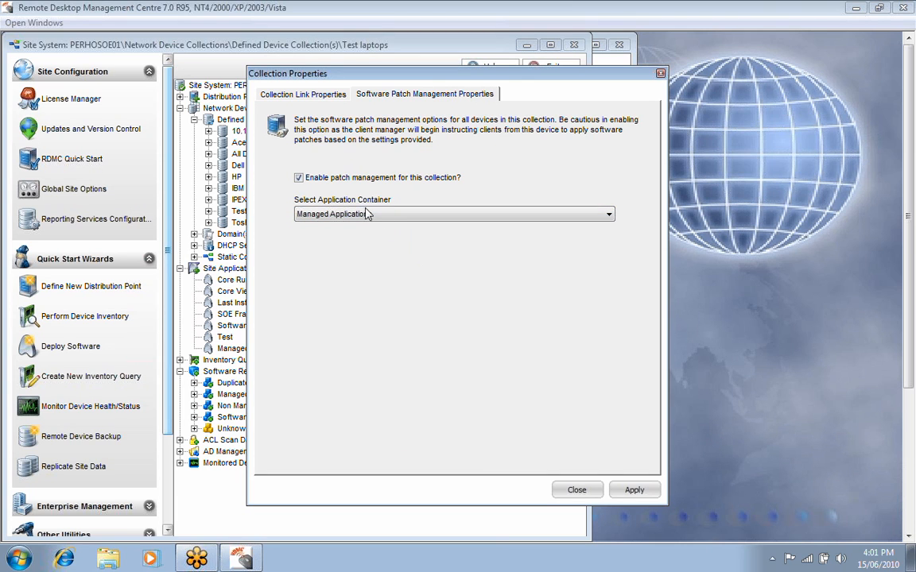
click(636, 488)
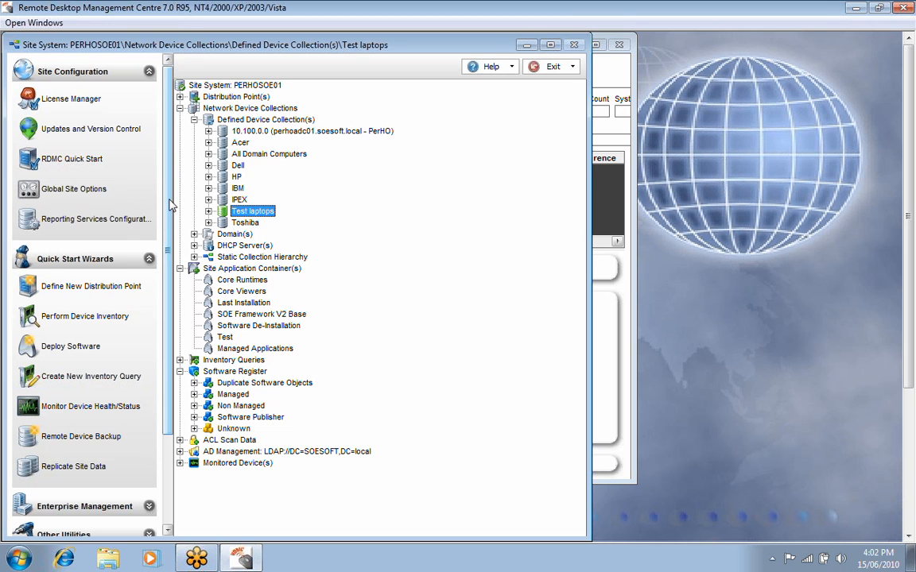
Open the RDMC Client Manager from the Enterprise Management tools and start it.
drag(168, 201, 183, 305)
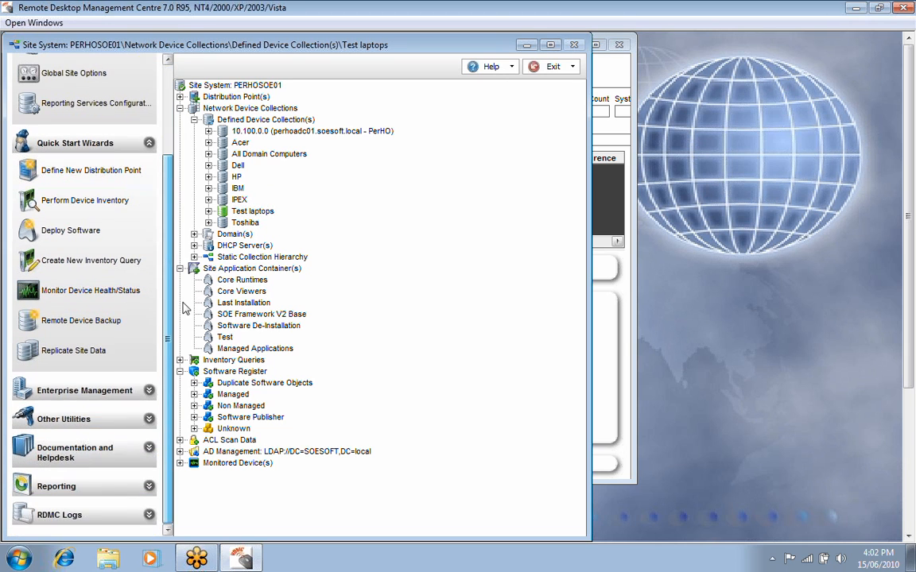
click(151, 391)
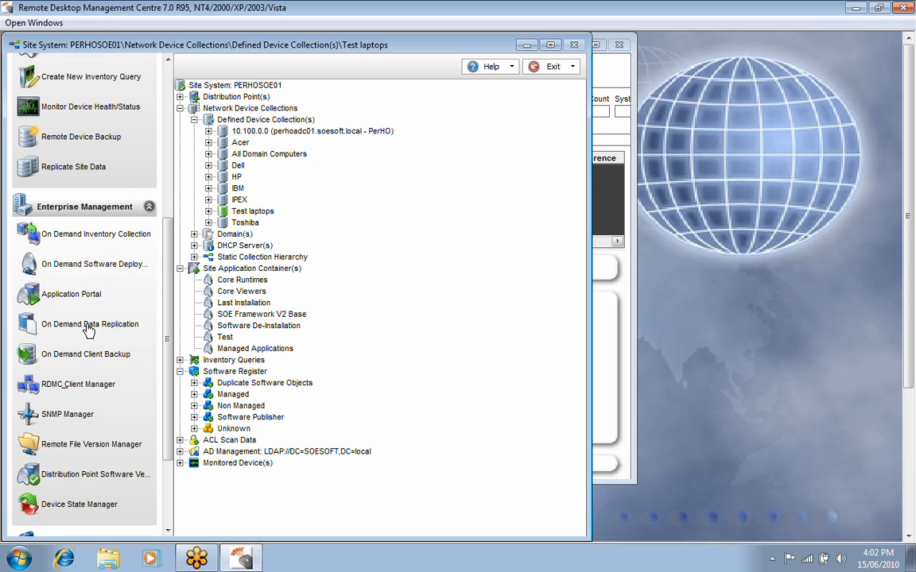
click(48, 386)
click(26, 84)
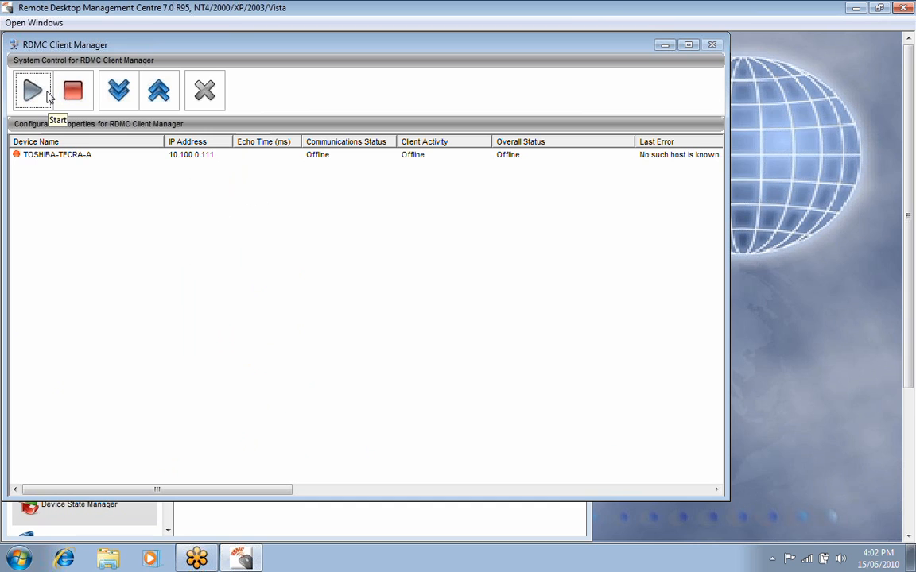
Expand the Client Manager's configurable properties and review the RDMC Software Patch Management configuration, closing it without applying changes.
click(122, 94)
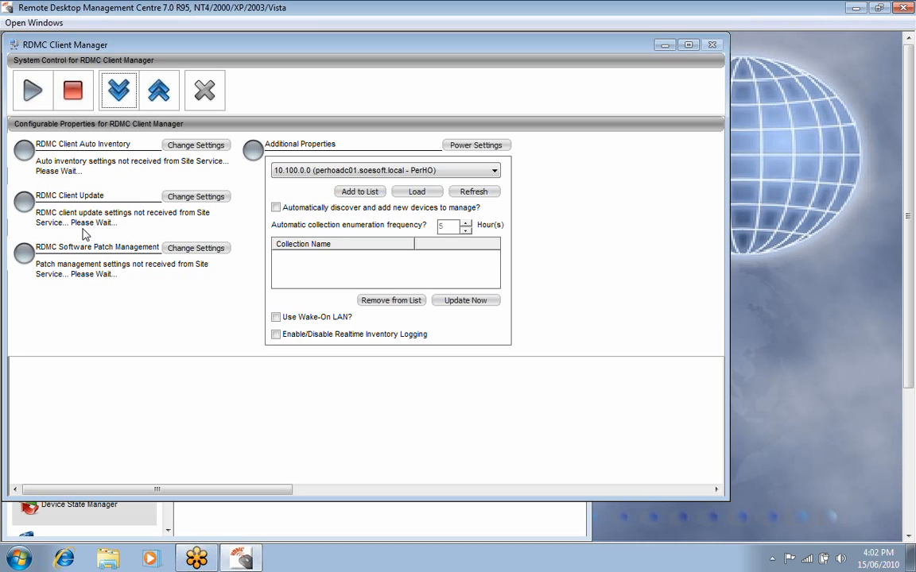
click(196, 249)
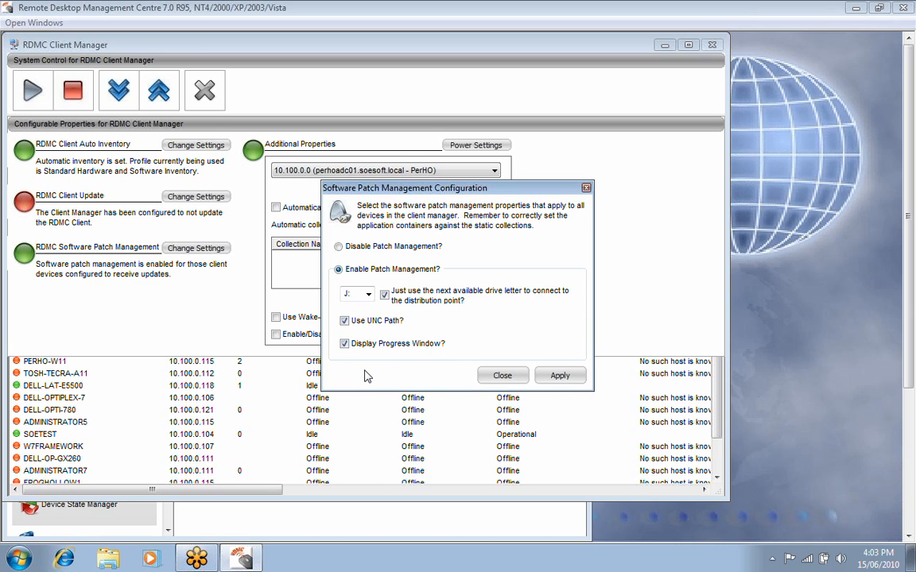
click(497, 376)
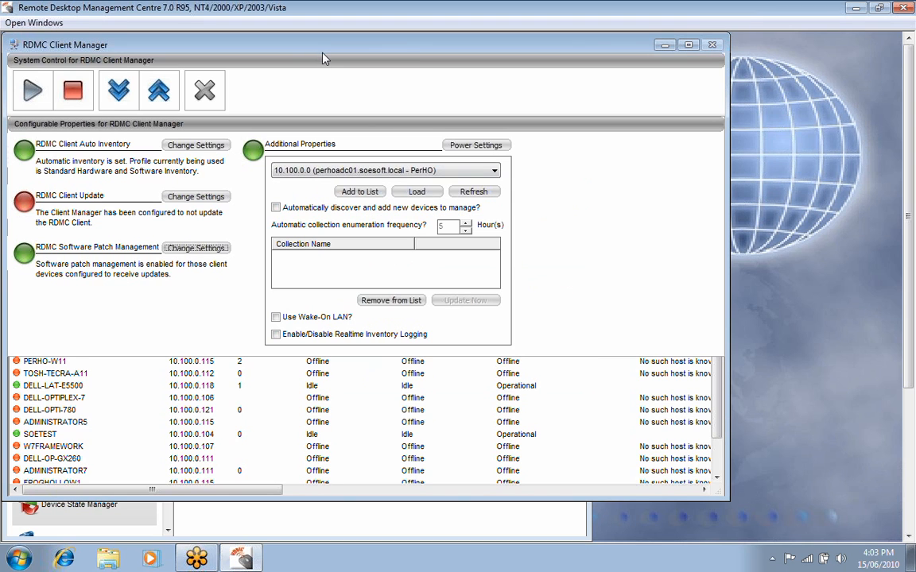
Stop the RDMC Client Manager and minimize its window.
drag(347, 54, 367, 61)
click(94, 103)
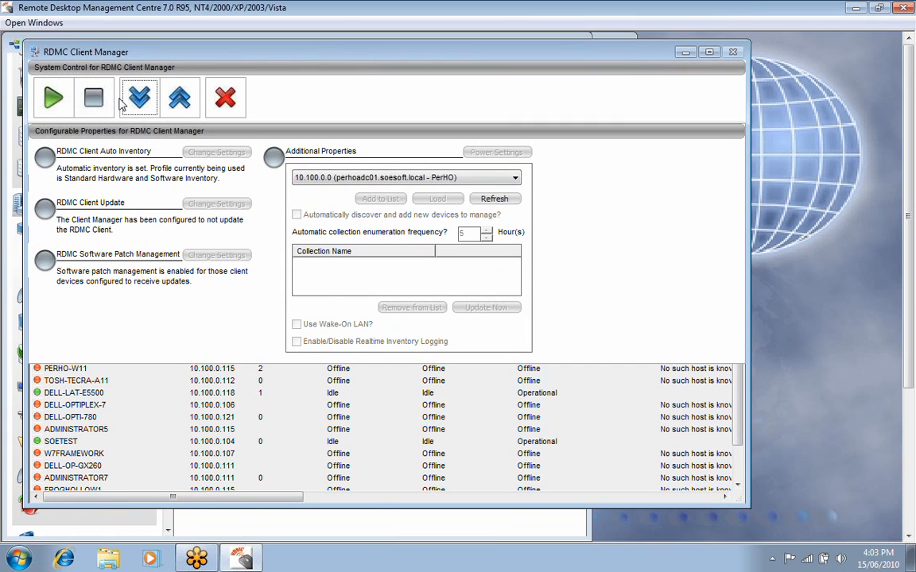
click(685, 52)
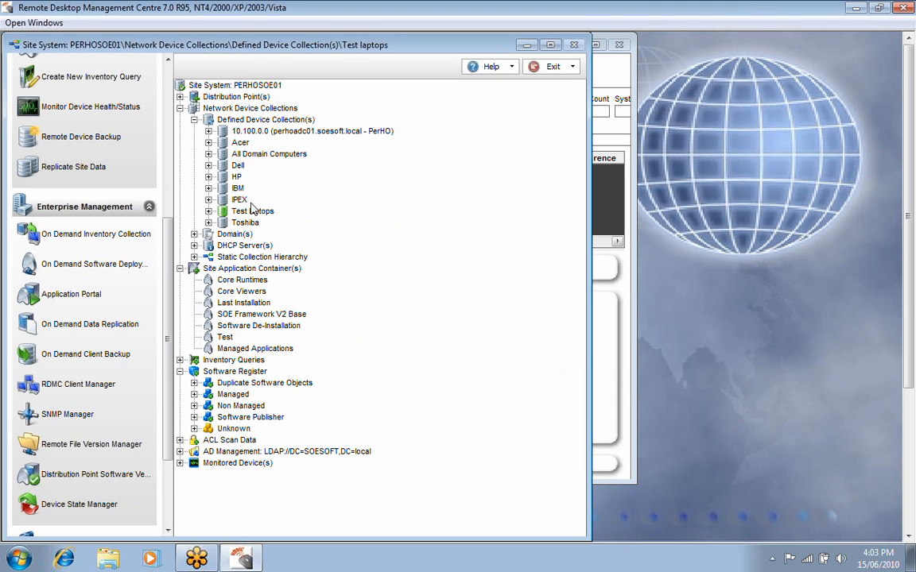
Enumerate the Managed Applications container and open the Adobe Acrobat item's application control settings.
click(252, 348)
right_click(239, 348)
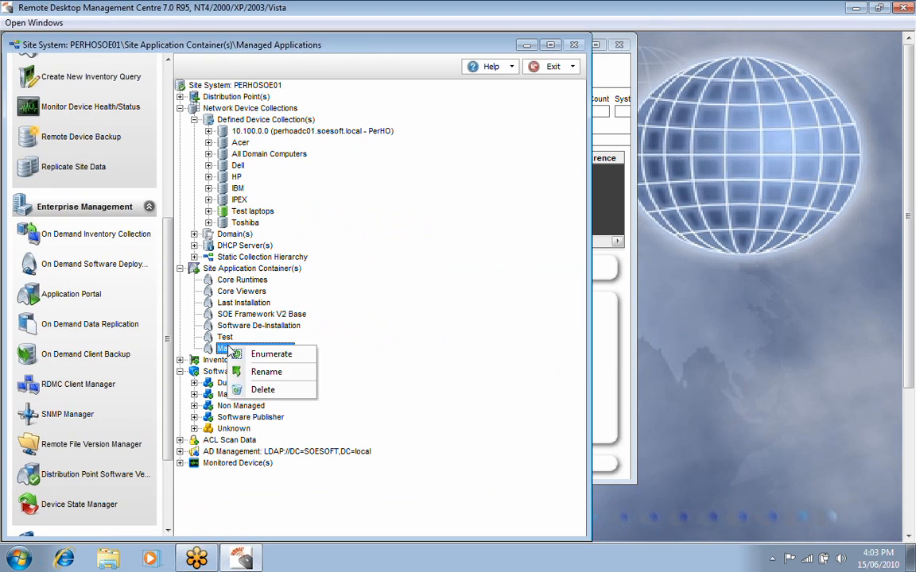
click(253, 354)
click(79, 101)
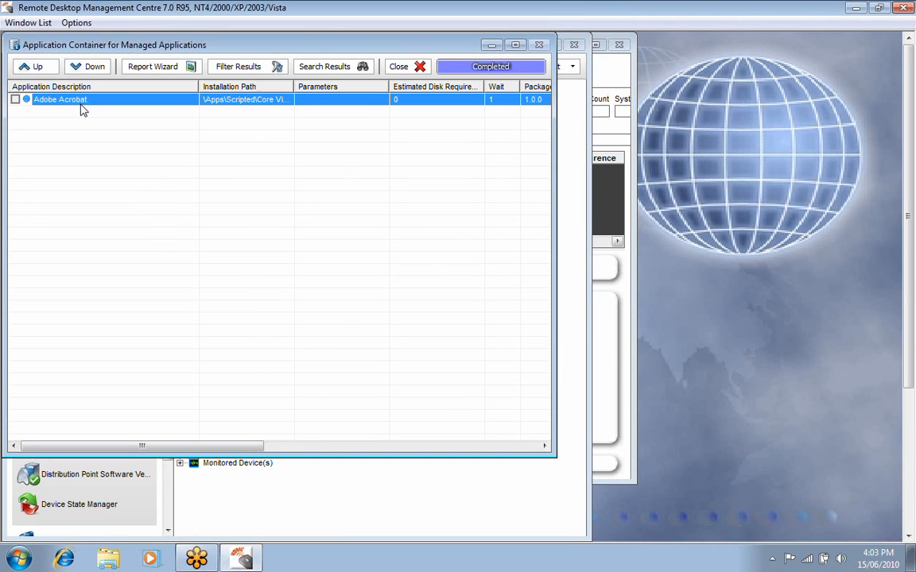
right_click(80, 101)
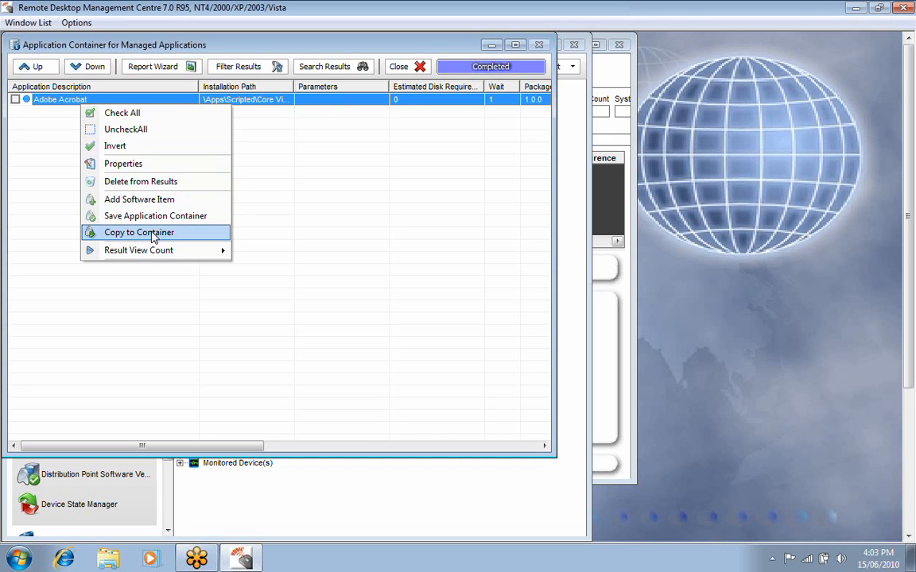
click(123, 165)
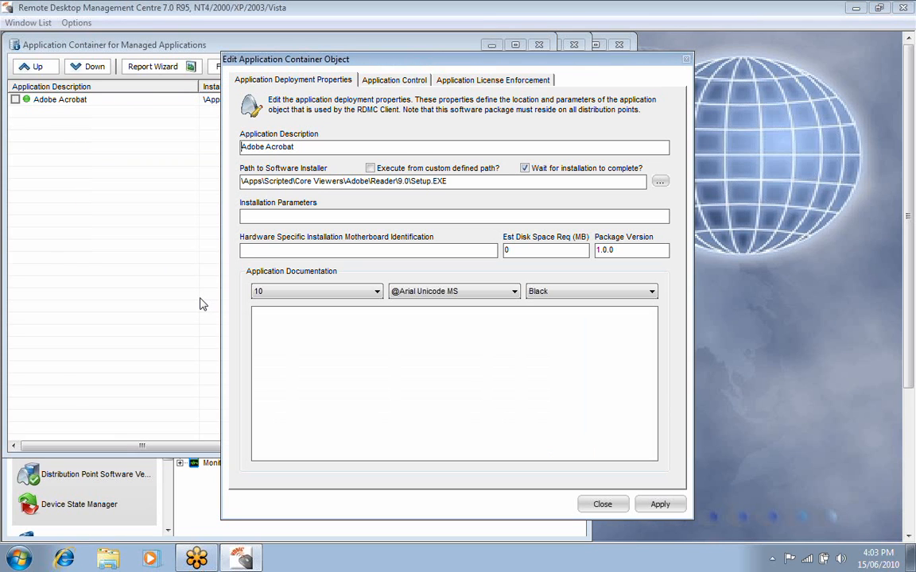
click(393, 80)
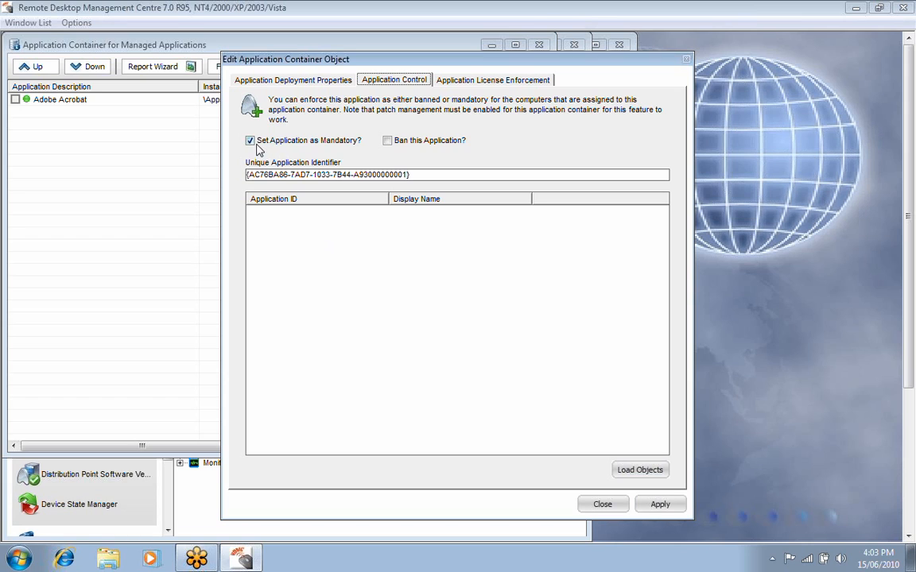
Try the ban option for Adobe Acrobat, set it back to mandatory, and close the container with its changes saved.
click(384, 138)
click(293, 140)
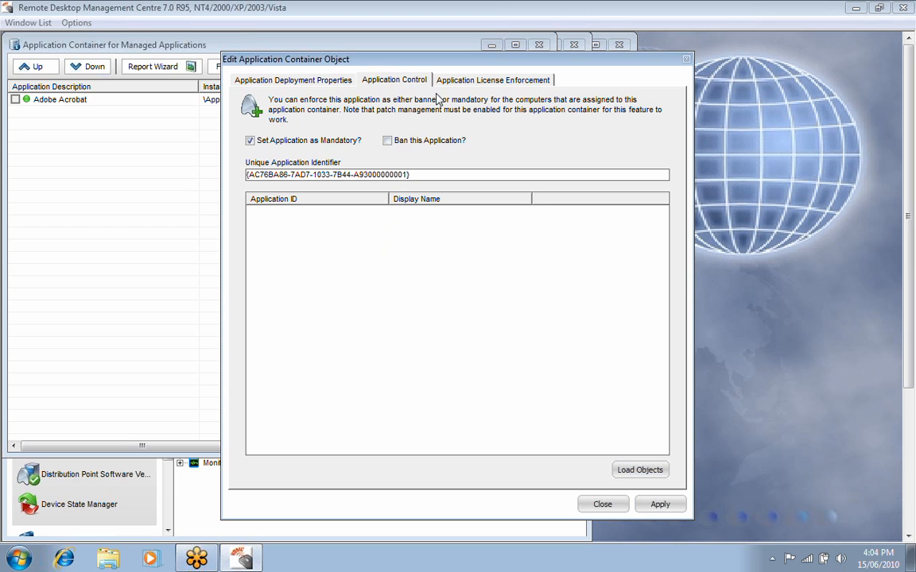
click(604, 505)
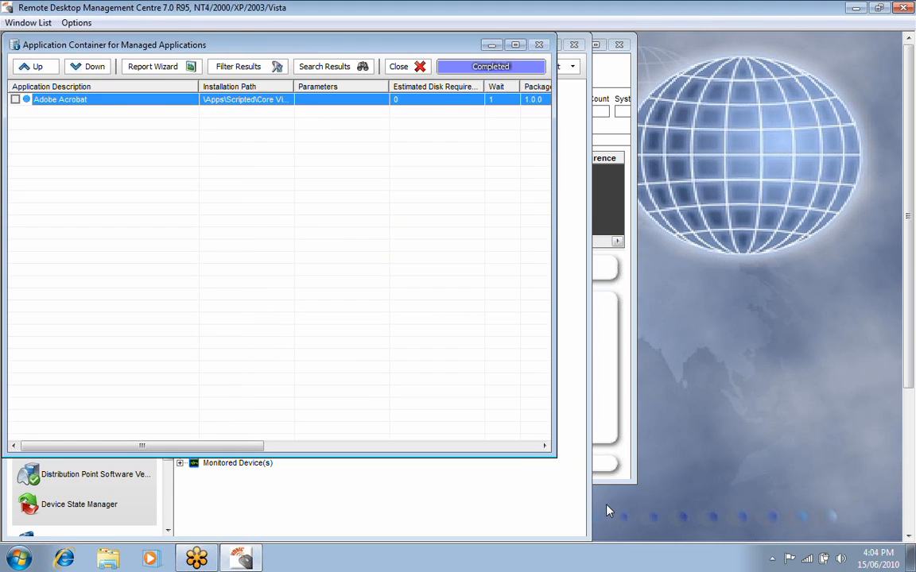
click(399, 68)
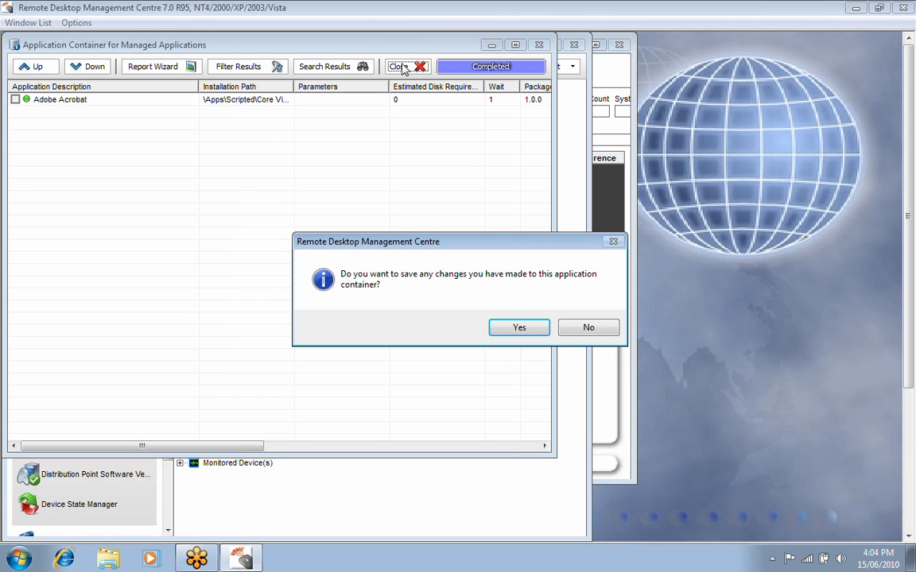
click(527, 328)
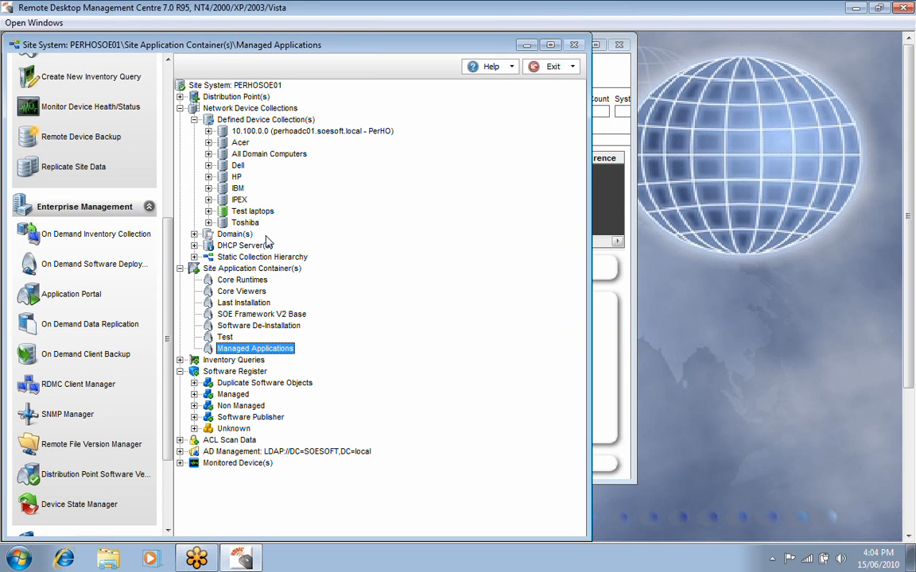
Review the software patch management properties of the Test laptops collection, then close them.
right_click(237, 211)
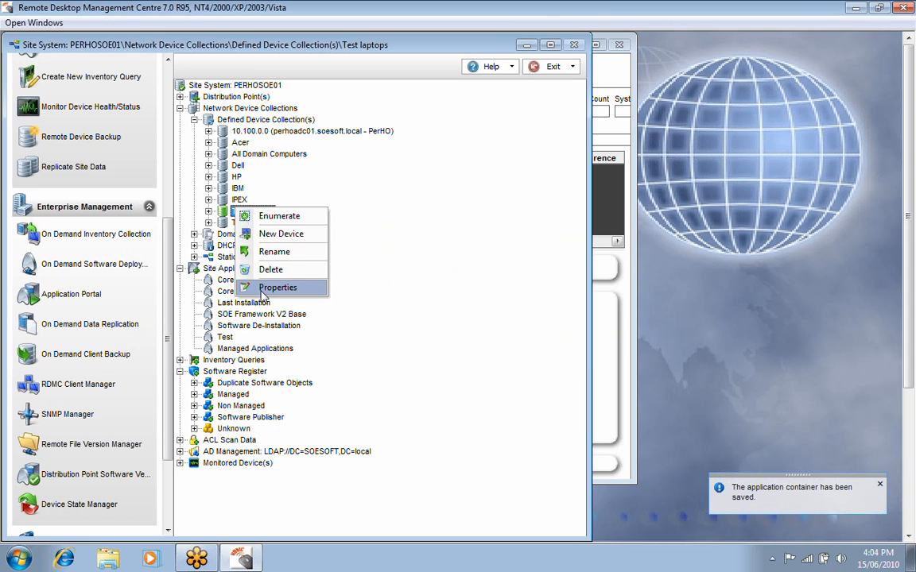
click(274, 287)
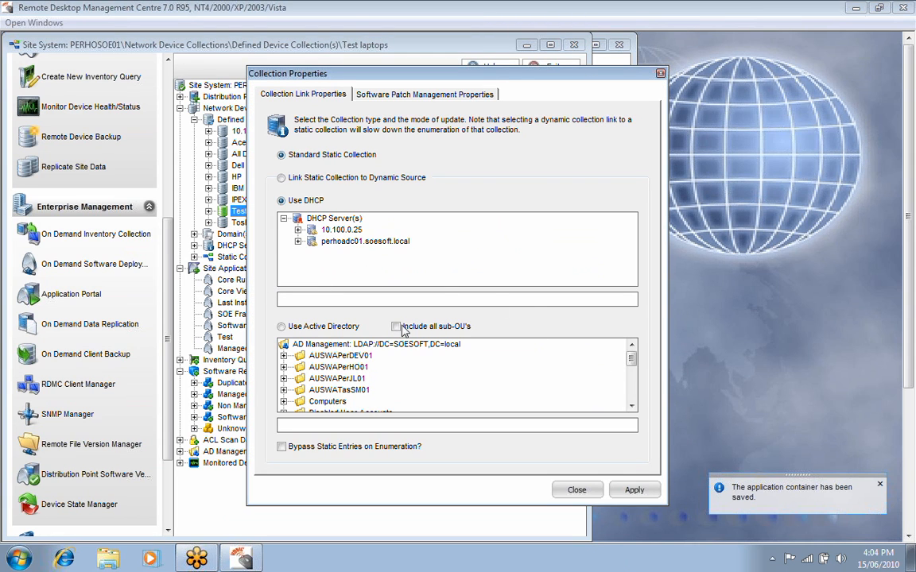
click(397, 98)
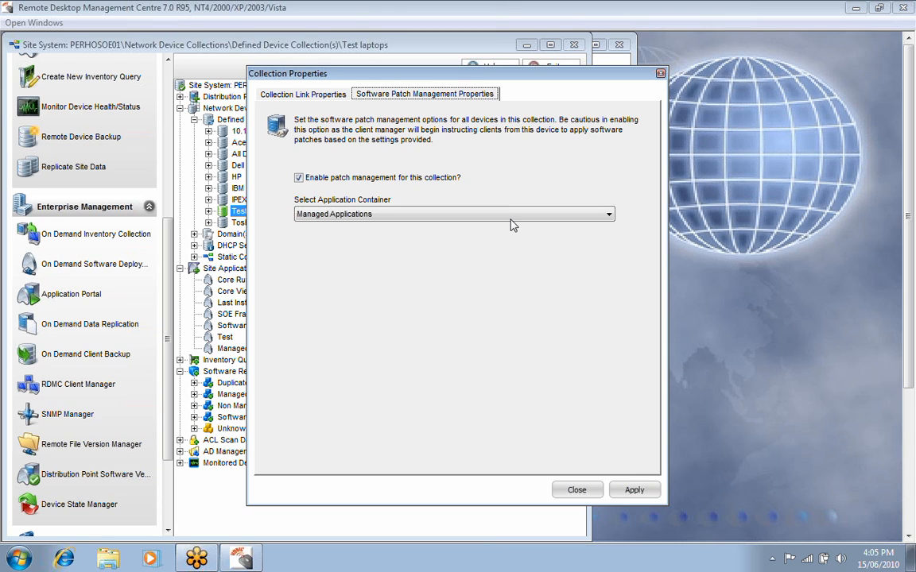
click(576, 490)
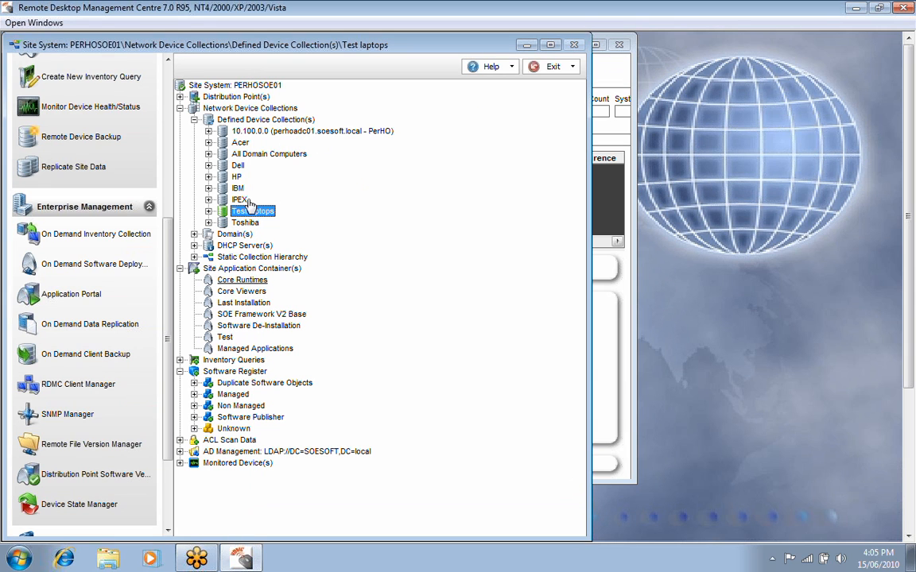
Enumerate the Managed Applications container again and bring up the available actions for the Adobe Acrobat item.
right_click(231, 349)
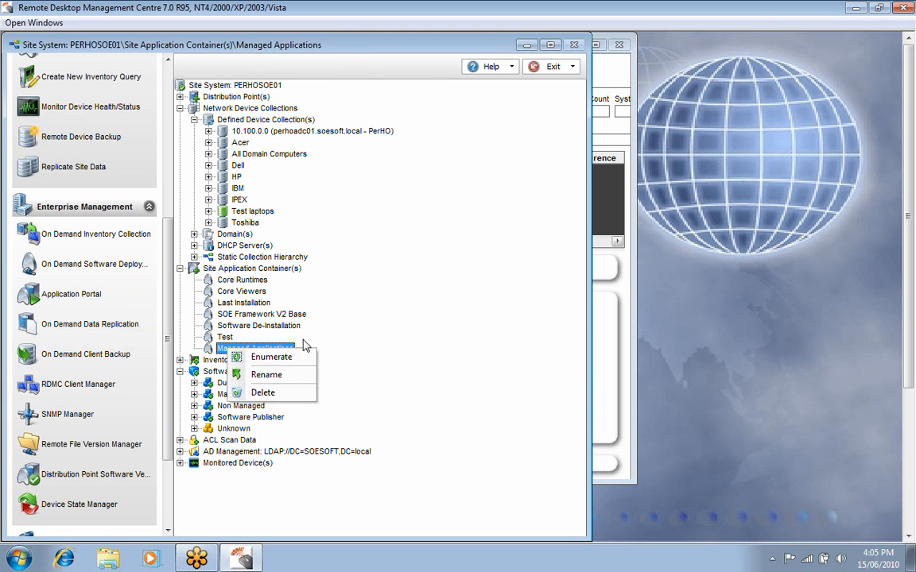
click(266, 358)
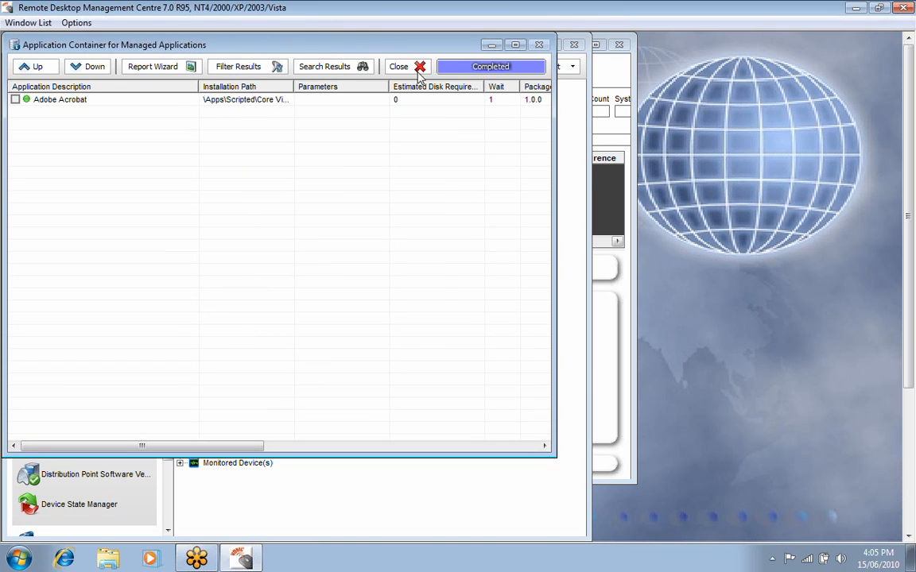
right_click(289, 241)
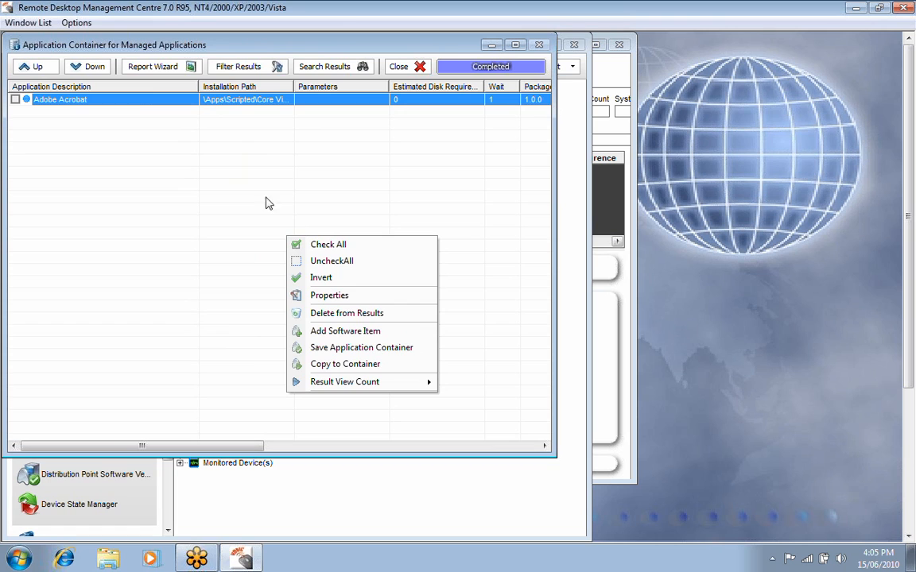
right_click(148, 105)
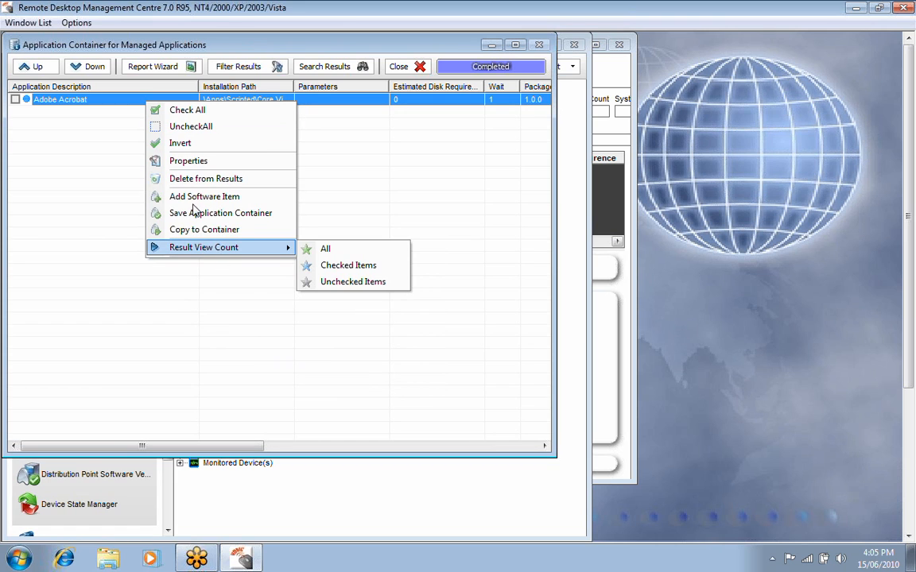